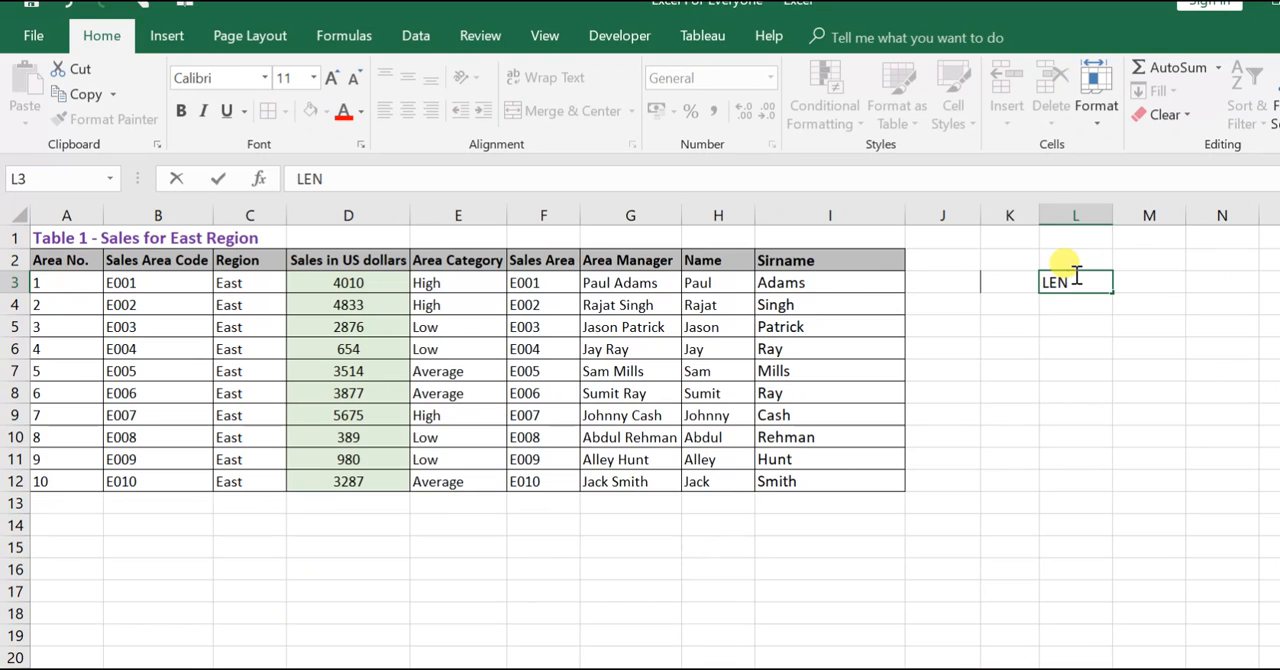
- List the text function names LEN, LEFT, RIGHT and MID in cells L3 to L6
{"action": "key", "text": "Return"}
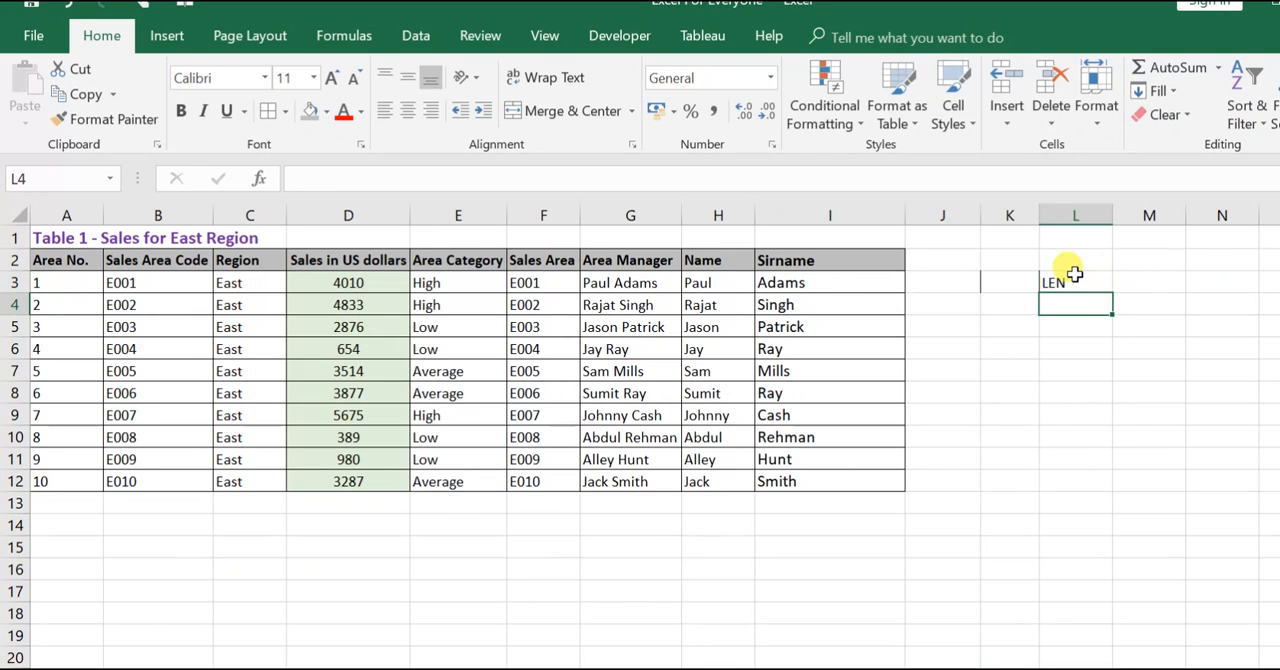
{"action": "type", "text": "LE"}
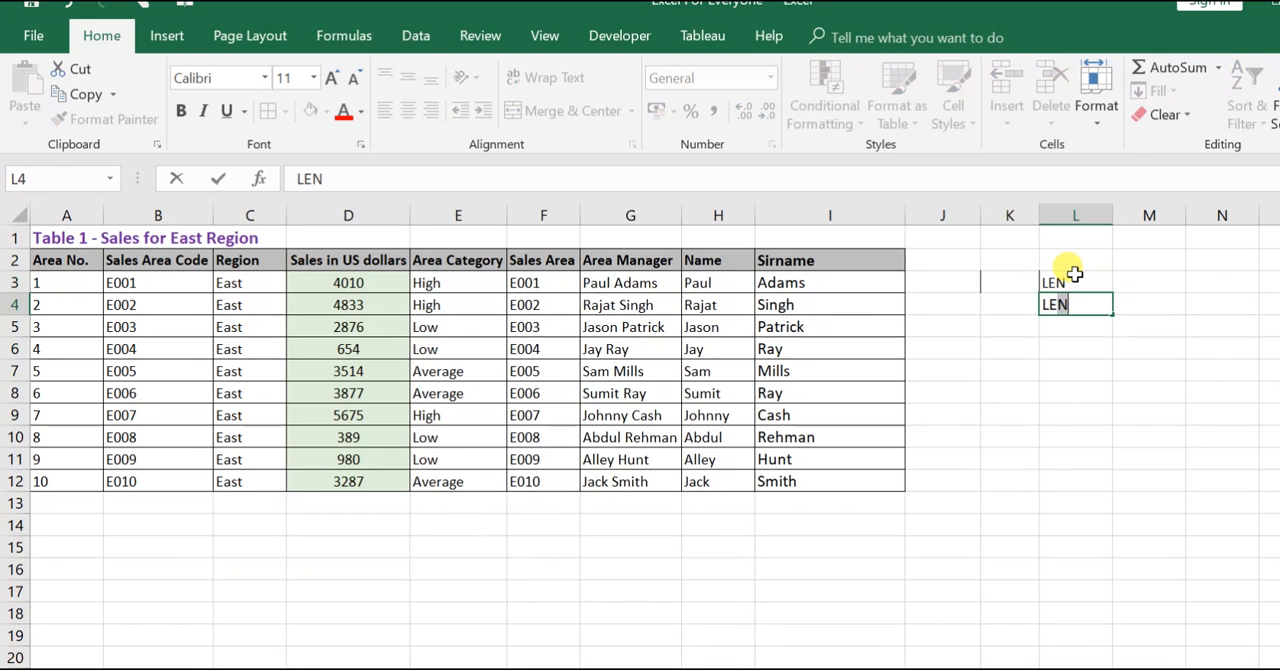
{"action": "type", "text": "FT"}
{"action": "key", "text": "Return"}
{"action": "type", "text": "RIGHT"}
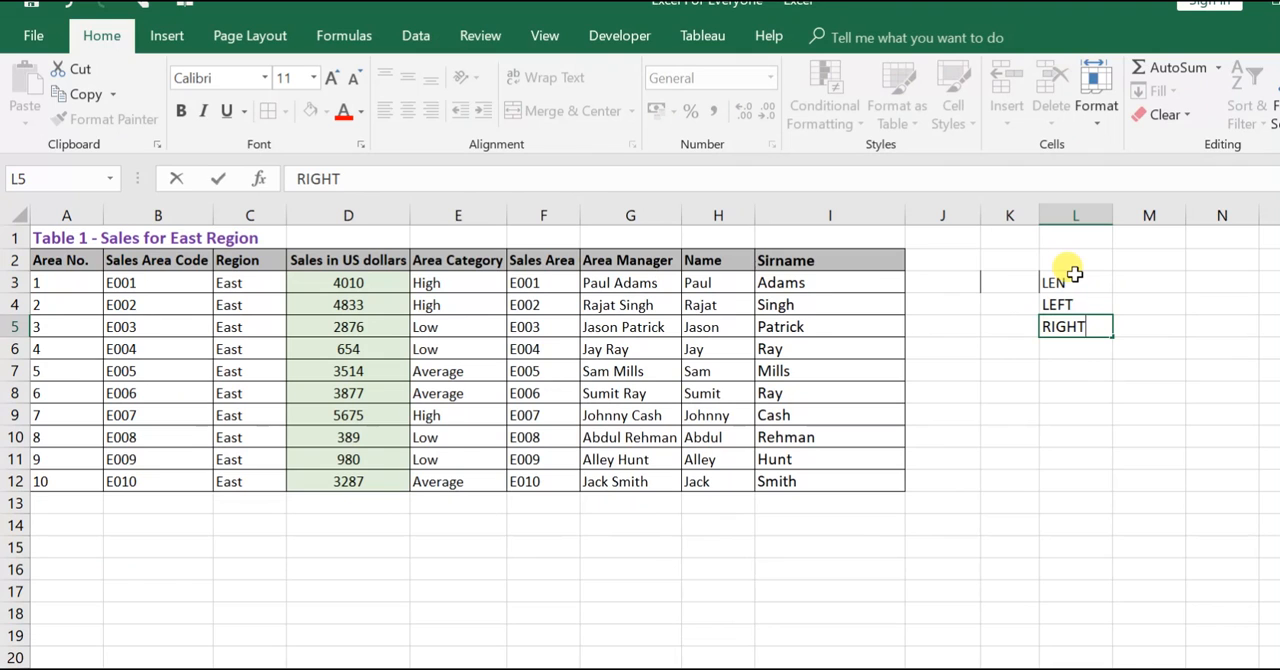
{"action": "key", "text": "Return"}
{"action": "type", "text": "MID"}
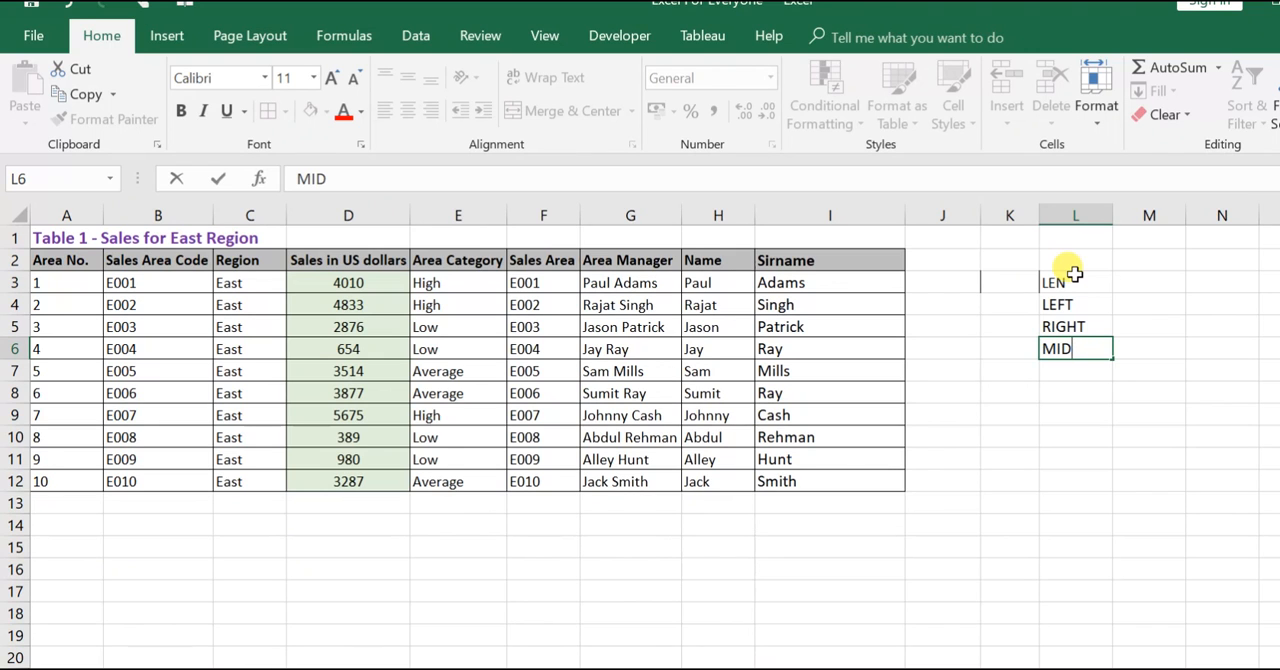
{"action": "key", "text": "Return"}
- Delete the list of function names from cells L3 to L6
{"action": "key", "text": "Up"}
{"action": "key", "text": "Up"}
{"action": "key", "text": "Up"}
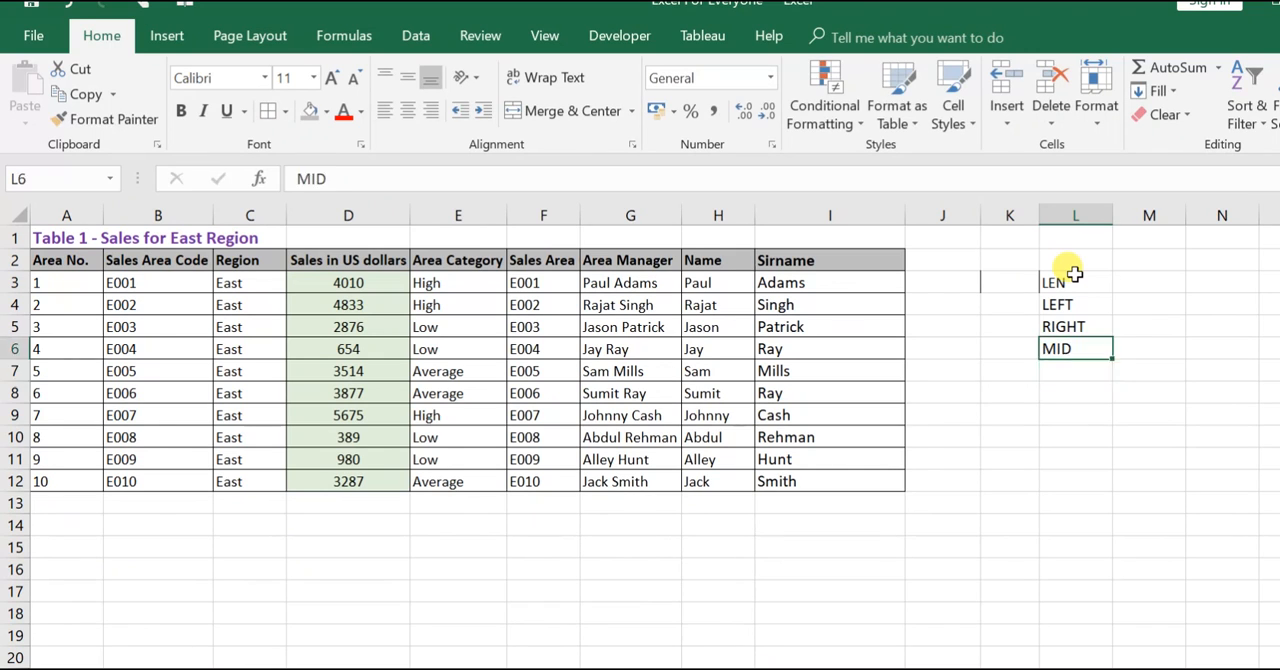
{"action": "key", "text": "Right"}
{"action": "key", "text": "Left"}
{"action": "key", "text": "Up"}
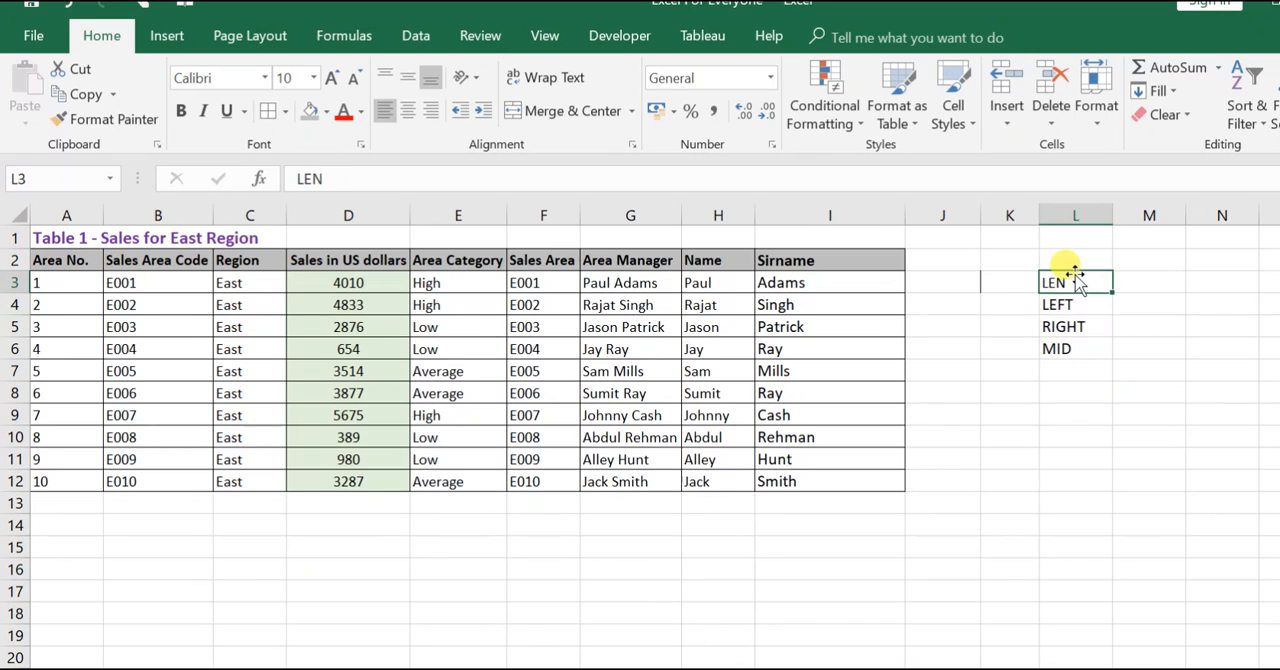
{"action": "key", "text": "shift+Down"}
{"action": "key", "text": "shift+Down"}
{"action": "key", "text": "shift+Down"}
{"action": "key", "text": "Delete"}
- Enter the header Length of the "AREA MNGR" in J2 and fit column J to its width
{"action": "key", "text": "Left"}
{"action": "key", "text": "Left"}
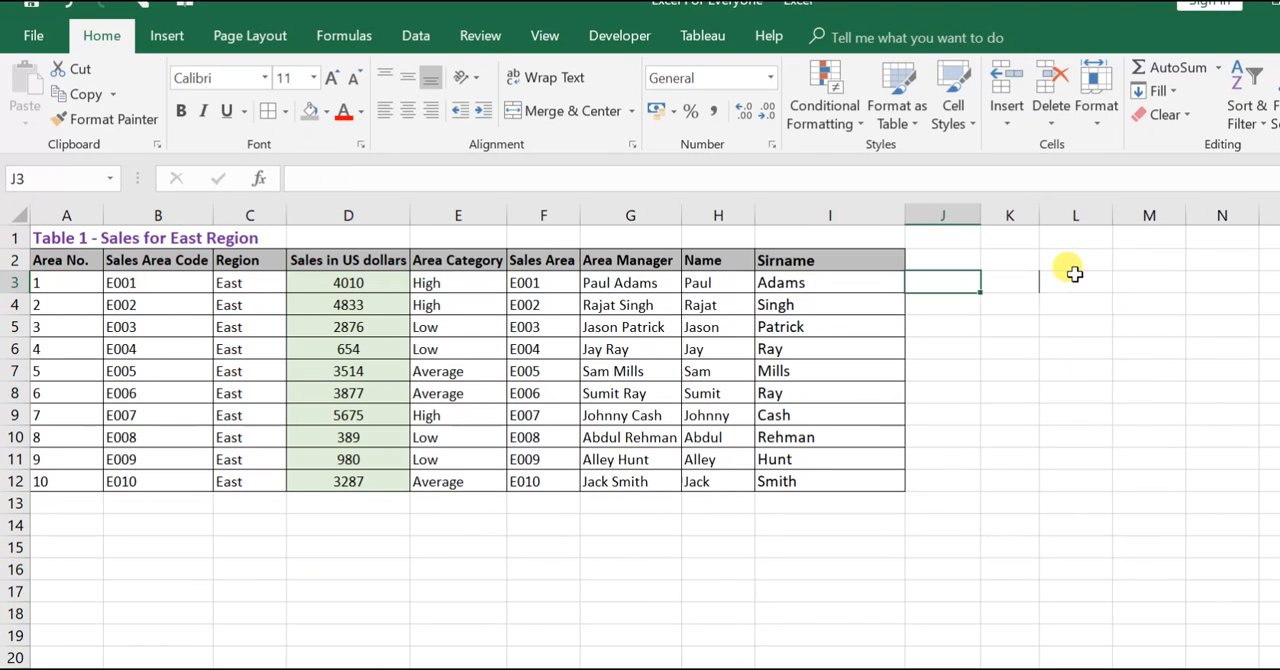
{"action": "key", "text": "Up"}
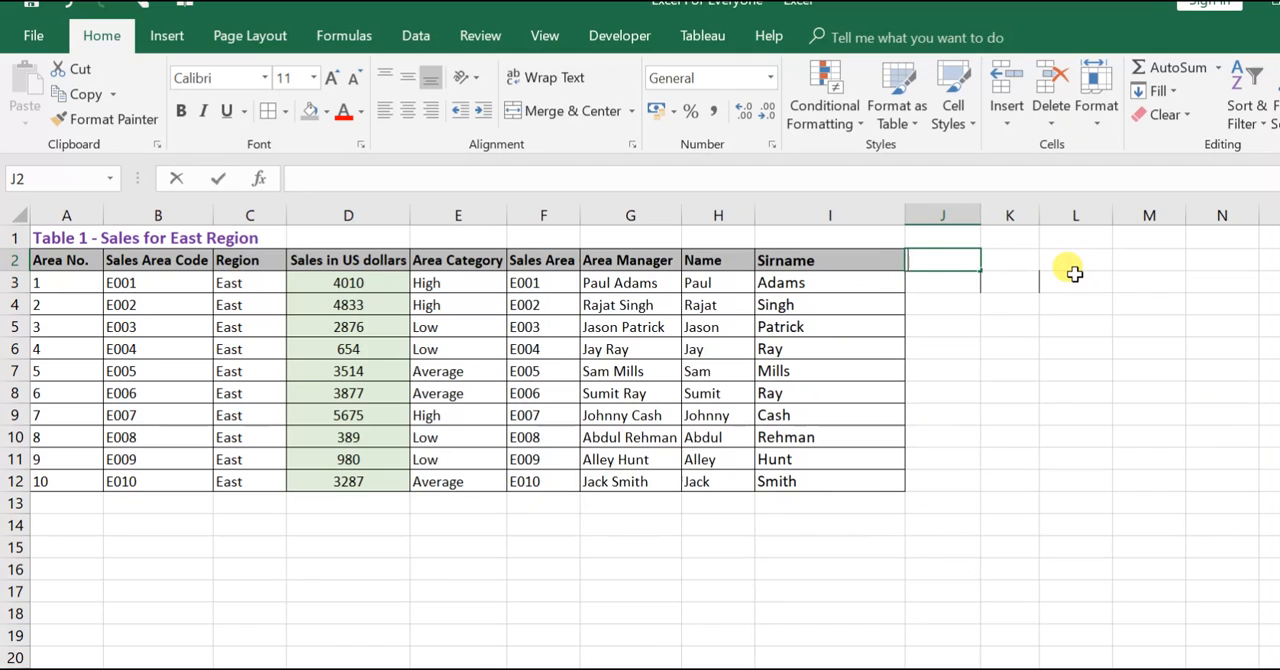
{"action": "type", "text": "Lent"}
{"action": "key", "text": "BackSpace"}
{"action": "type", "text": "gth of the stri"}
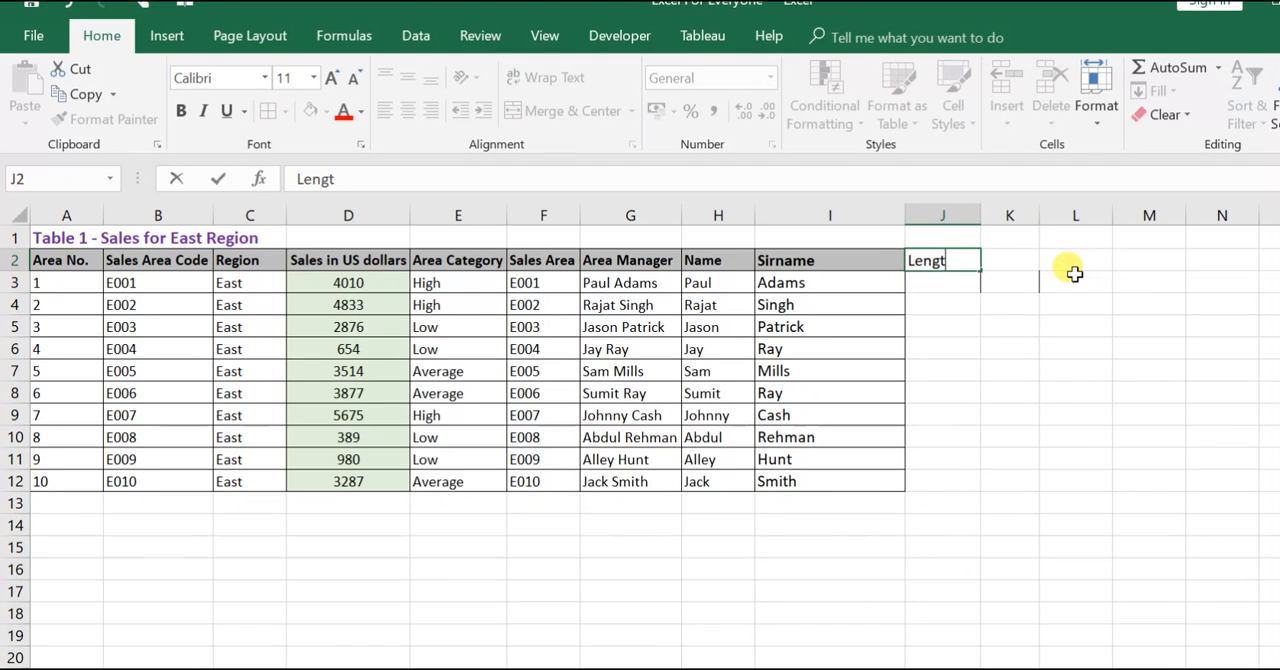
{"action": "key", "text": "BackSpace"}
{"action": "key", "text": "BackSpace"}
{"action": "key", "text": "BackSpace"}
{"action": "key", "text": "BackSpace"}
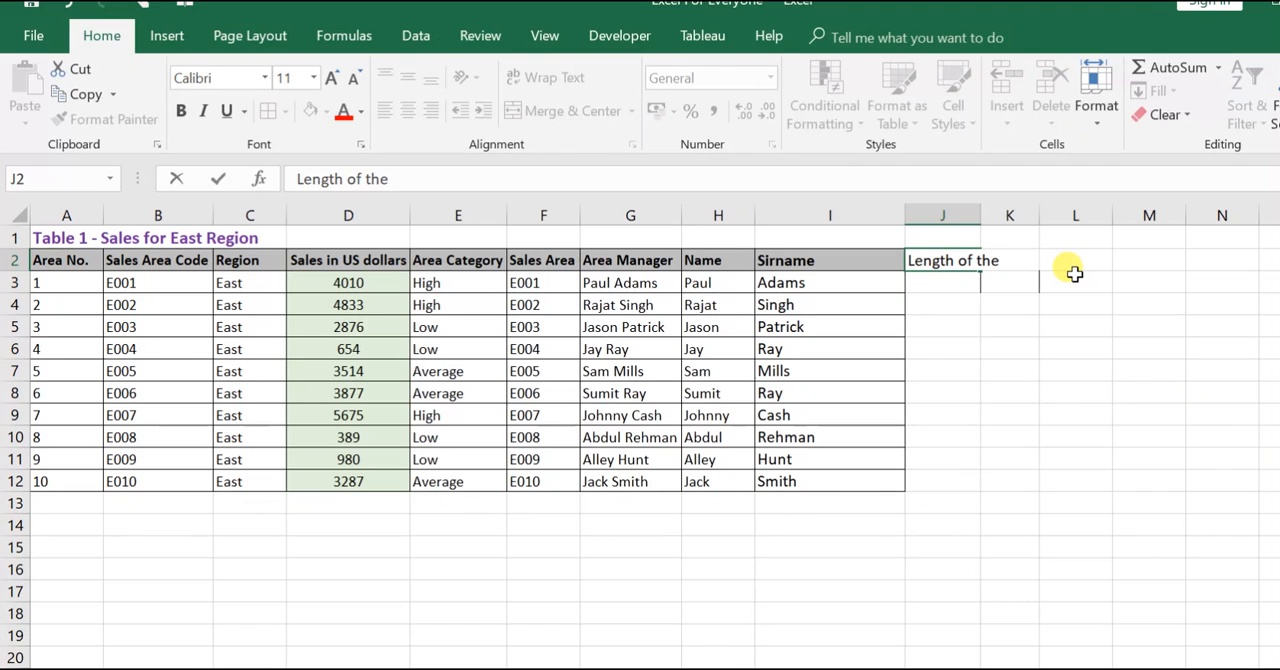
{"action": "type", "text": "A"}
{"action": "key", "text": "BackSpace"}
{"action": "type", "text": "\"AREA M"}
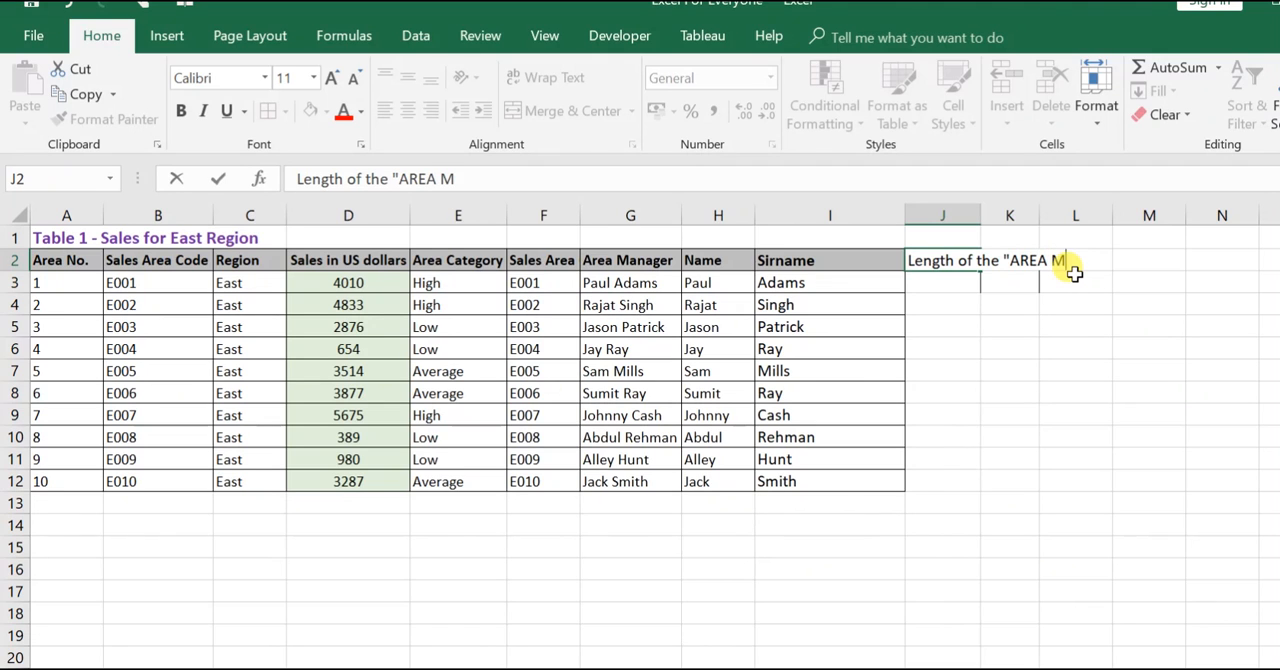
{"action": "type", "text": "NGR\""}
{"action": "key", "text": "Return"}
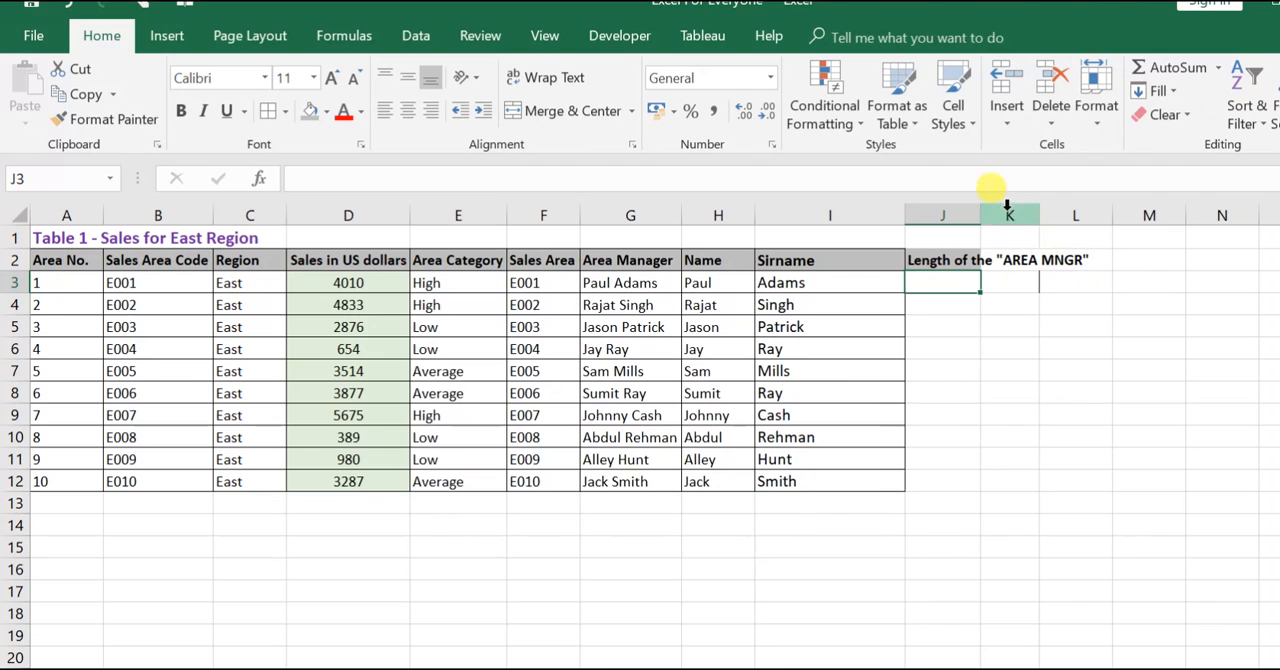
{"action": "double_click", "coordinate": [982, 212]}
- Count the characters of each area manager's name with =LEN(G3) in J3, filled down to J12, and centre the results
{"action": "type", "text": "=len"}
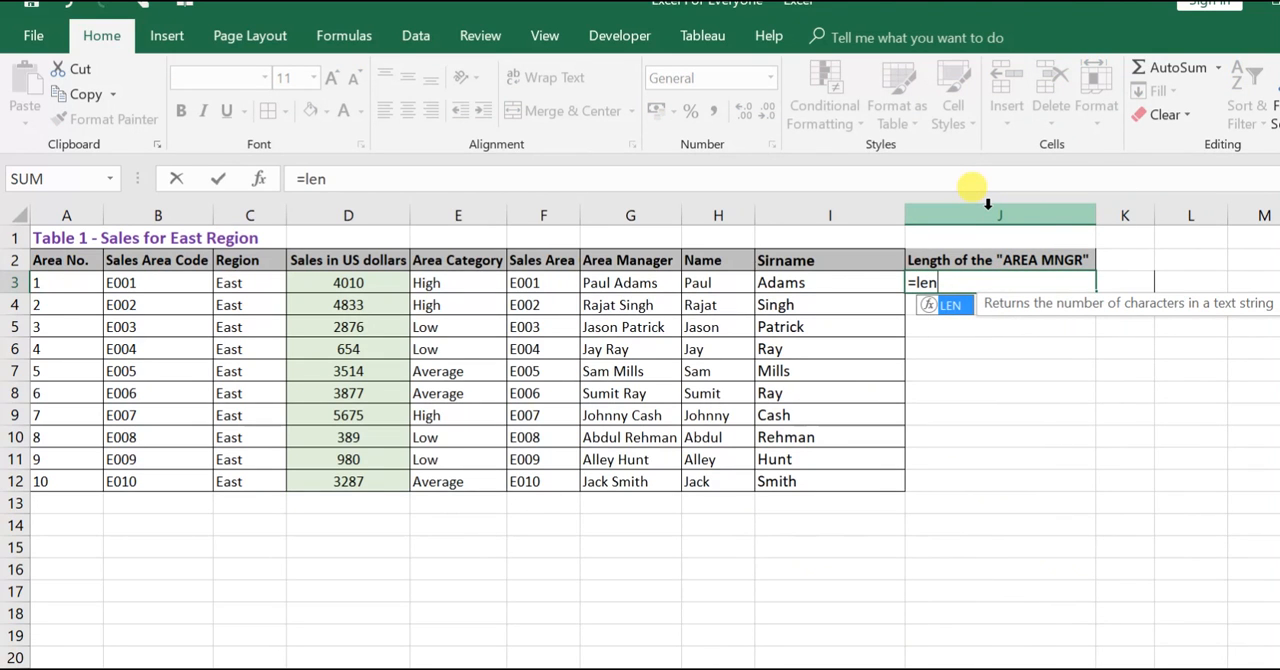
{"action": "type", "text": "("}
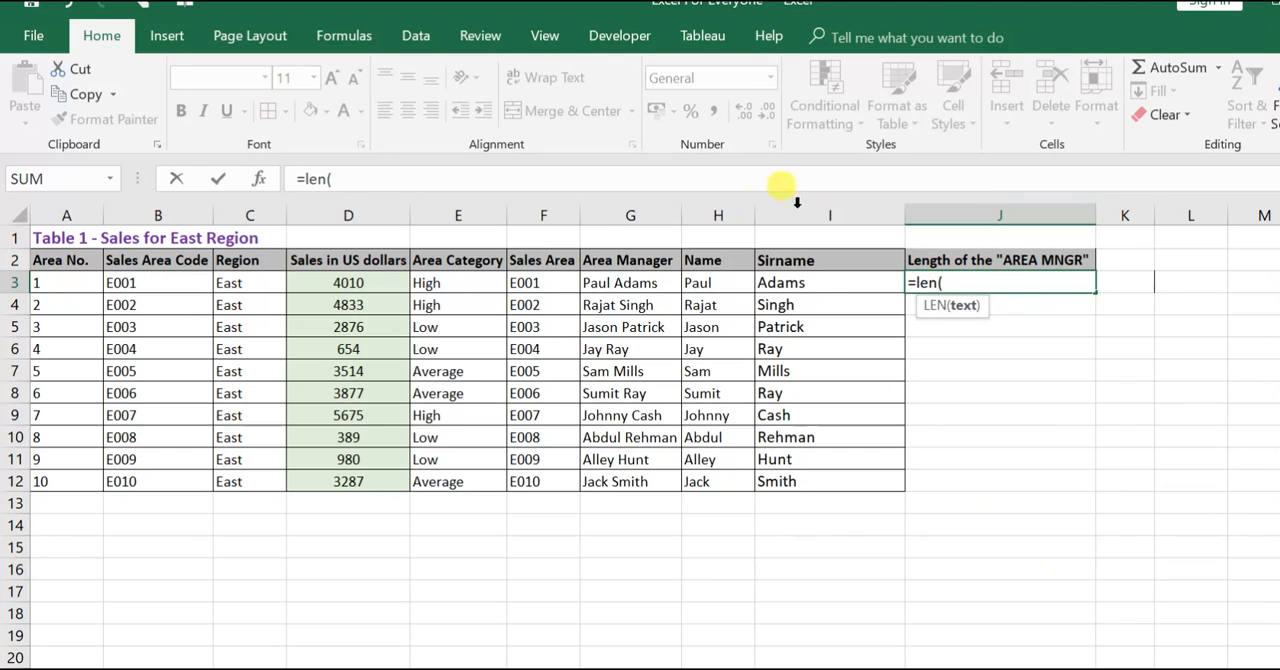
{"action": "left_click", "coordinate": [649, 283]}
{"action": "type", "text": ")"}
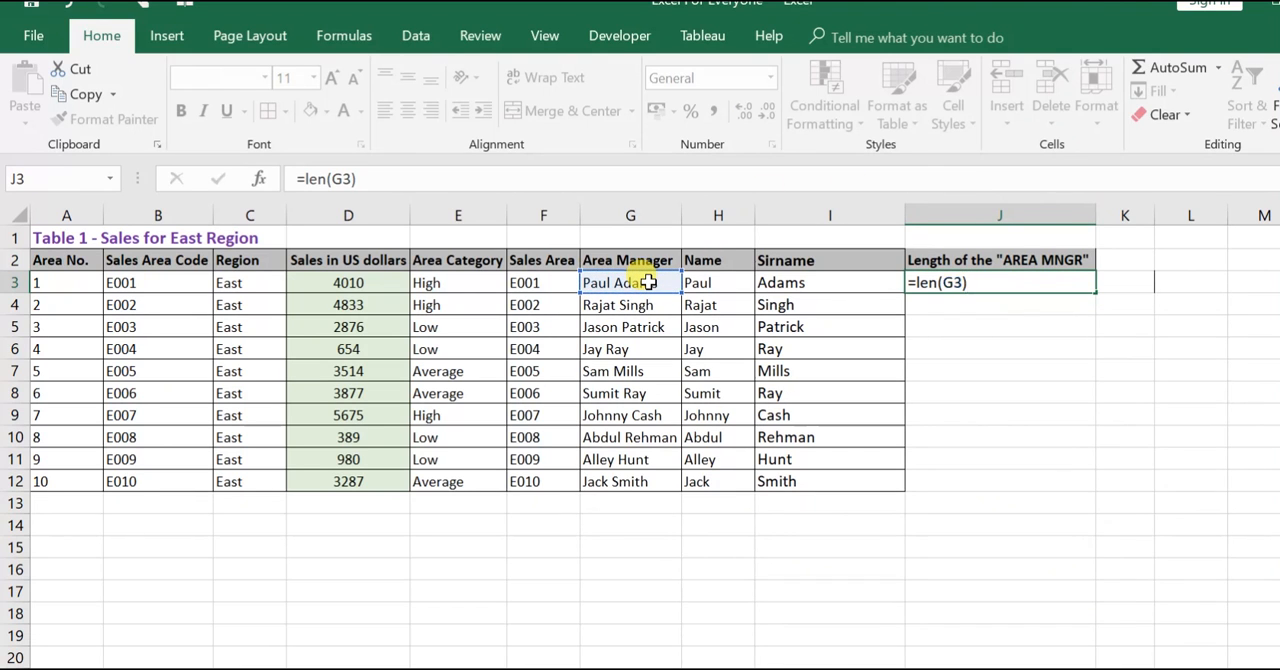
{"action": "key", "text": "ctrl+Return"}
{"action": "left_click_drag", "start_coordinate": [1095, 291], "coordinate": [1087, 494]}
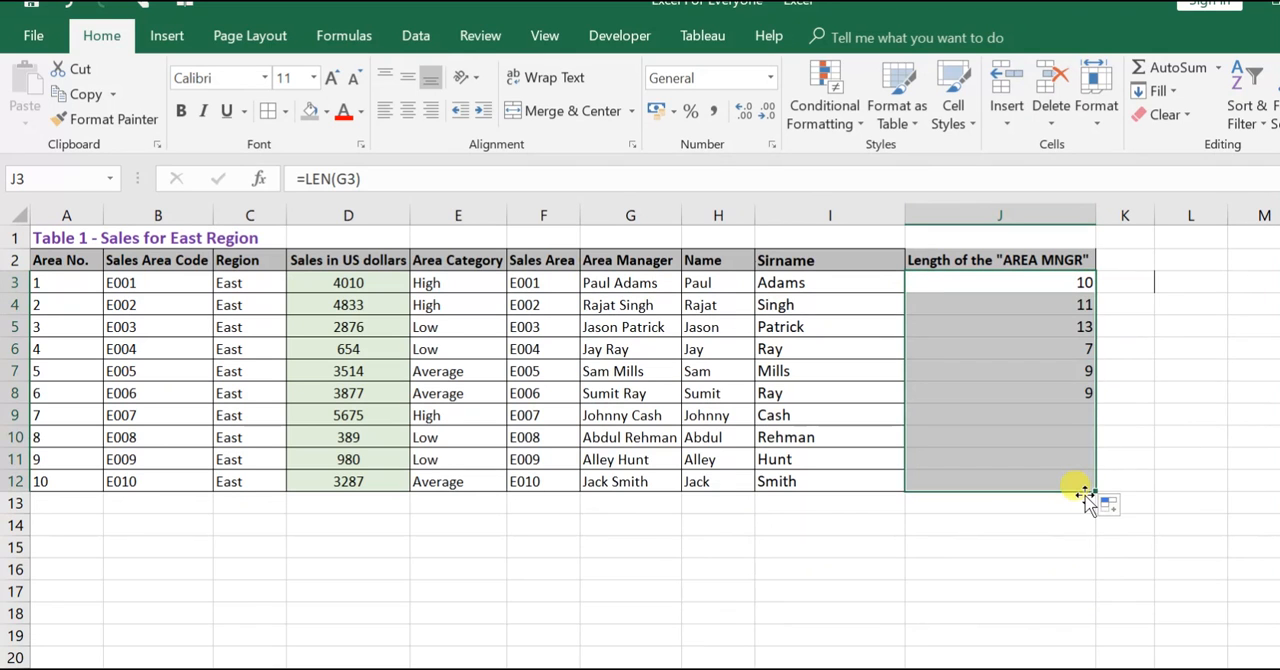
{"action": "left_click", "coordinate": [408, 110]}
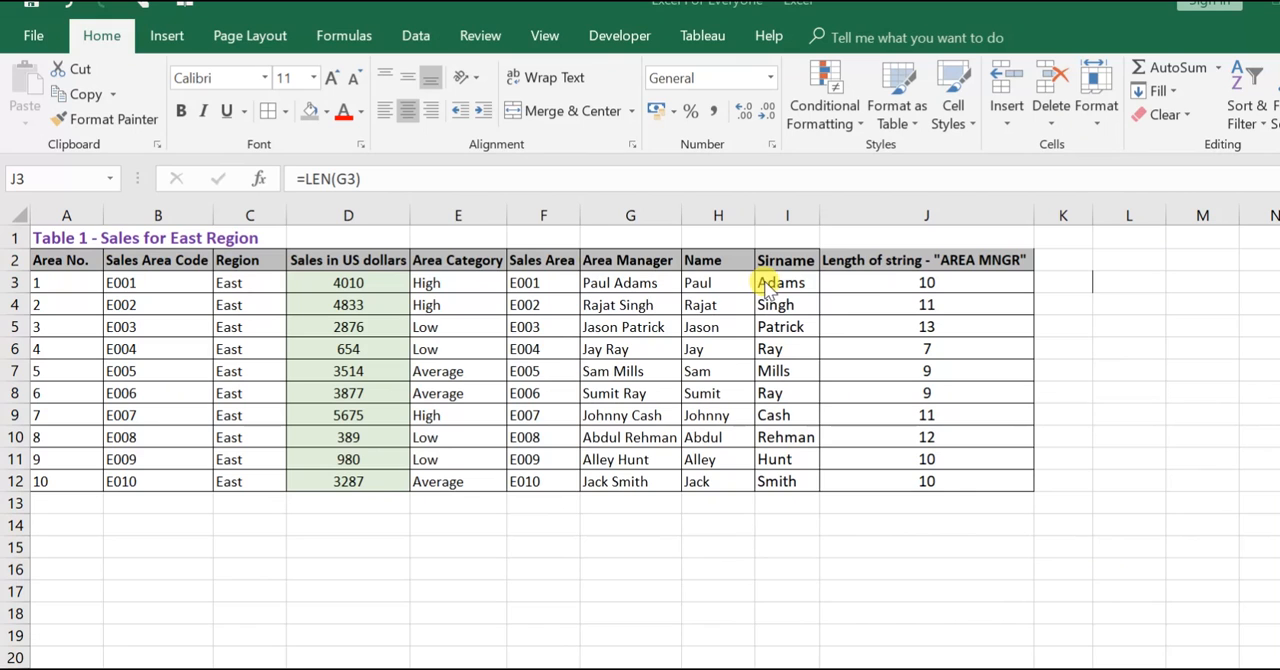
- Extract the first character of the first row's Name into K3 with =LEFT(H3,1)
{"action": "left_click", "coordinate": [1072, 253]}
{"action": "left_click", "coordinate": [1073, 256]}
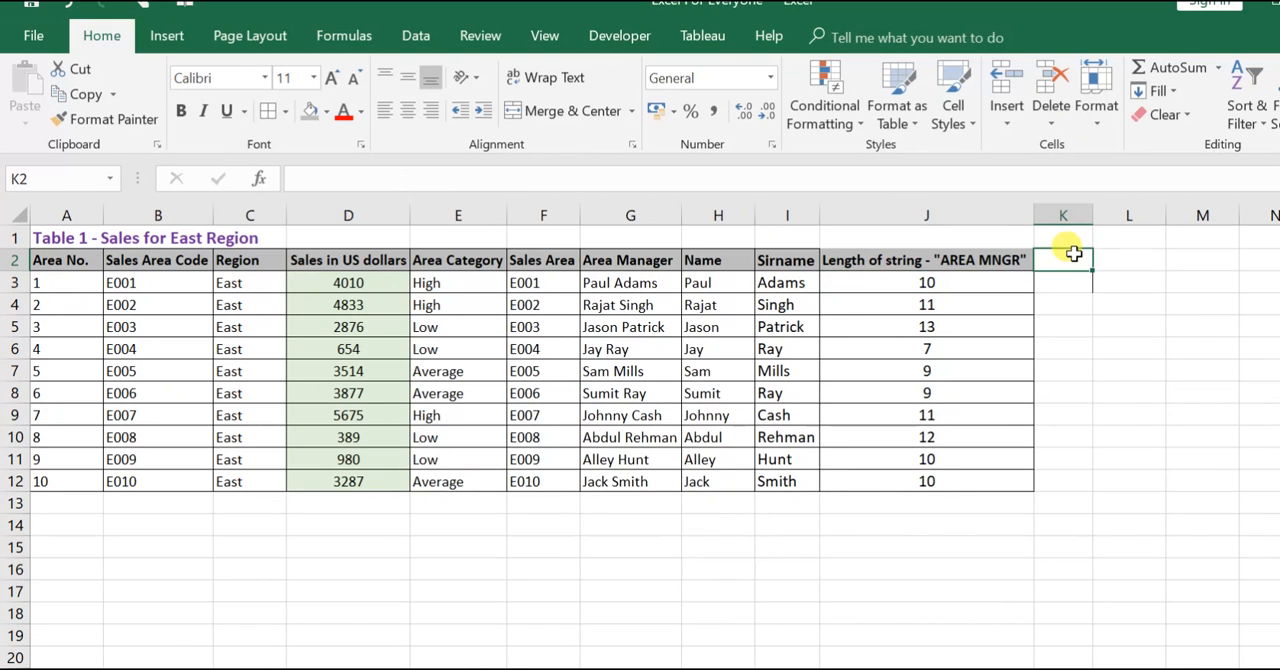
{"action": "key", "text": "Down"}
{"action": "type", "text": "="}
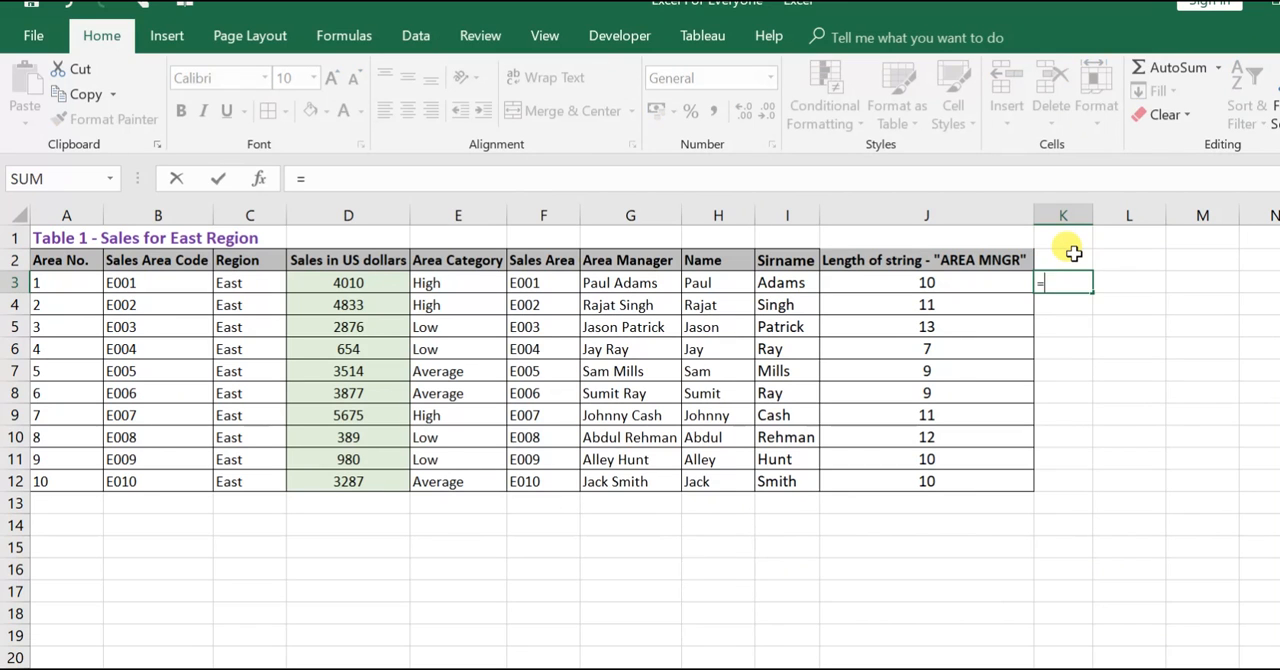
{"action": "type", "text": "left("}
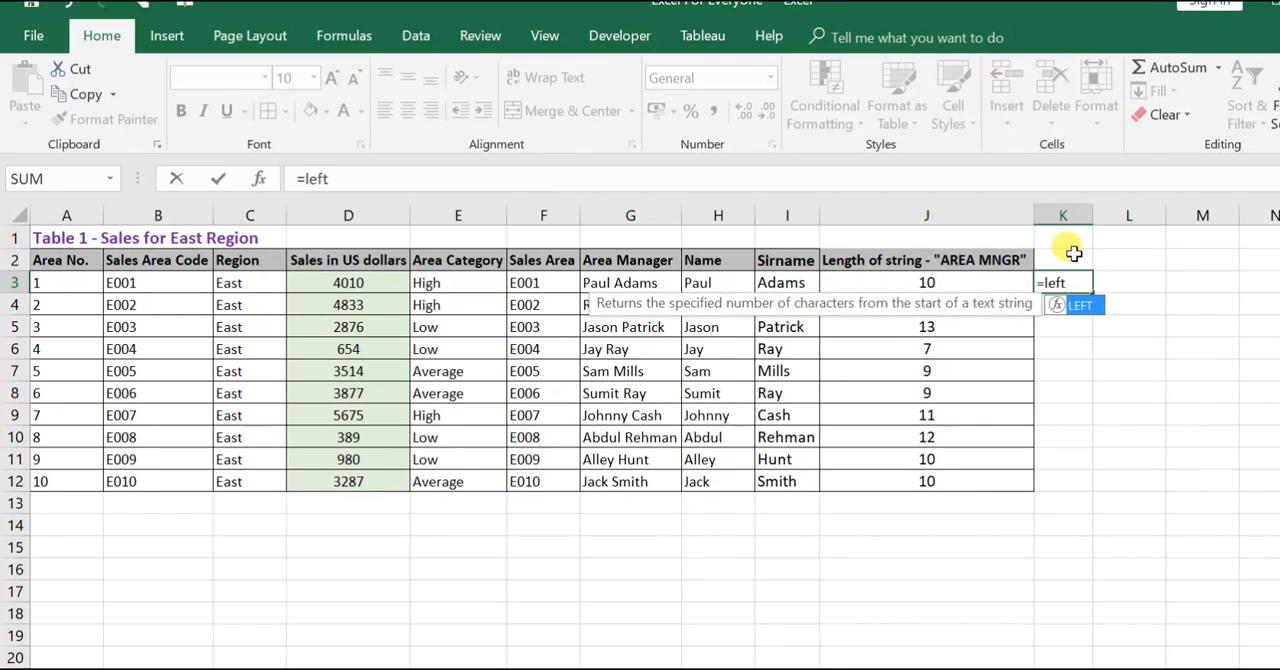
{"action": "left_click", "coordinate": [726, 283]}
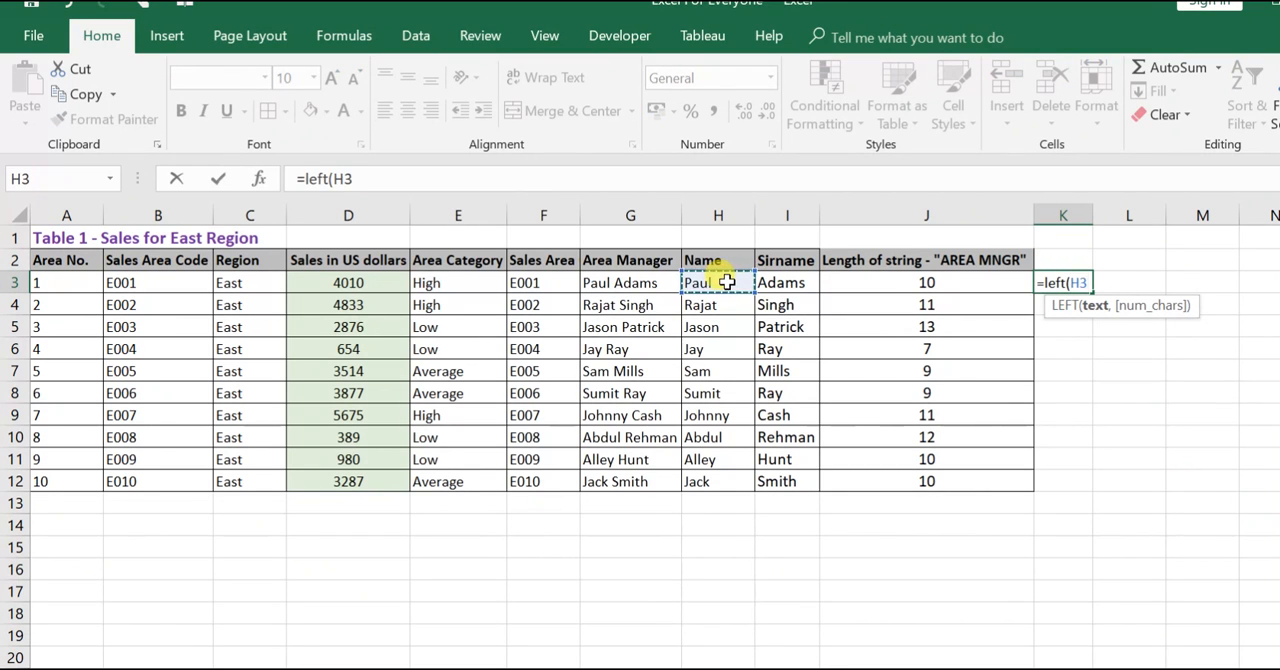
{"action": "type", "text": ",1)"}
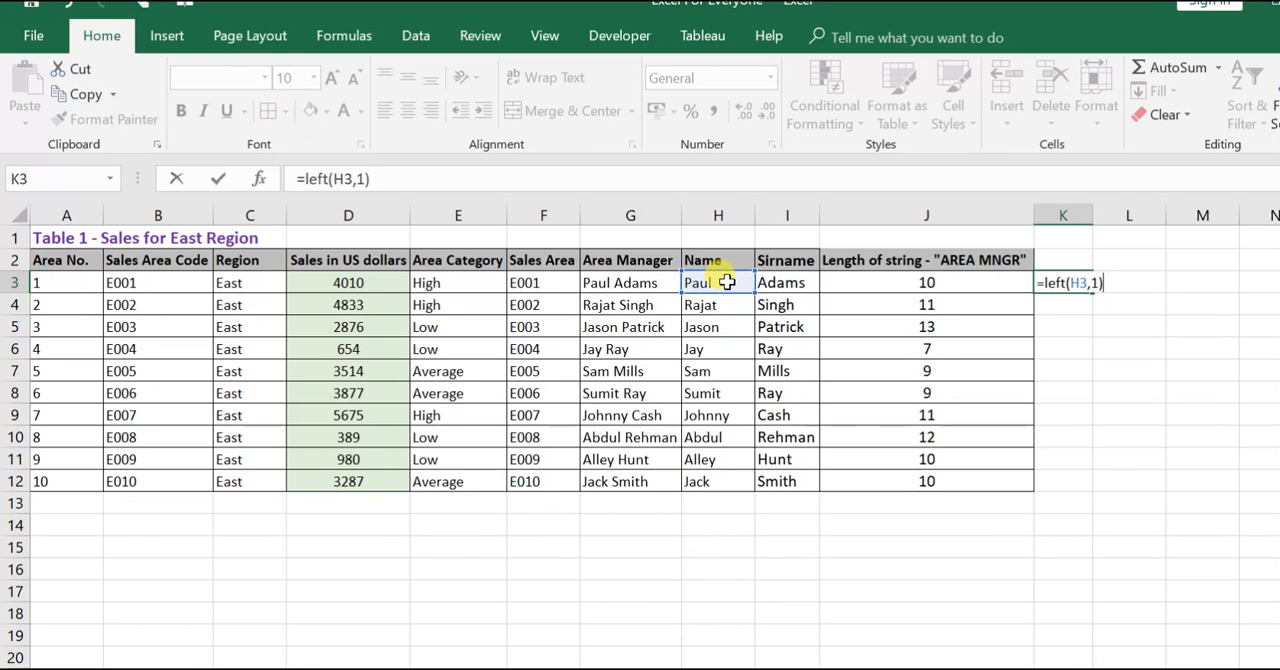
{"action": "key", "text": "ctrl+Return"}
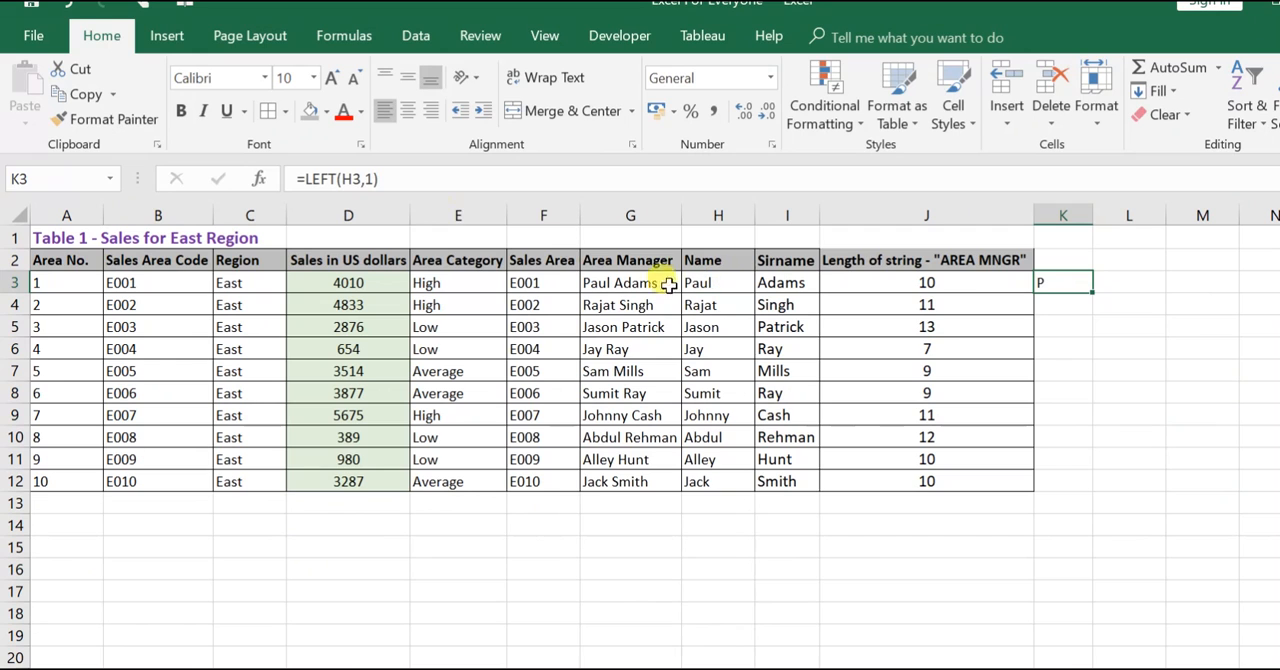
- Try extracting three characters in K3 with =LEFT(H3,3), and undo the change
{"action": "left_click", "coordinate": [361, 178]}
{"action": "key", "text": "Delete"}
{"action": "type", "text": "3"}
{"action": "key", "text": "Return"}
{"action": "key", "text": "Up"}
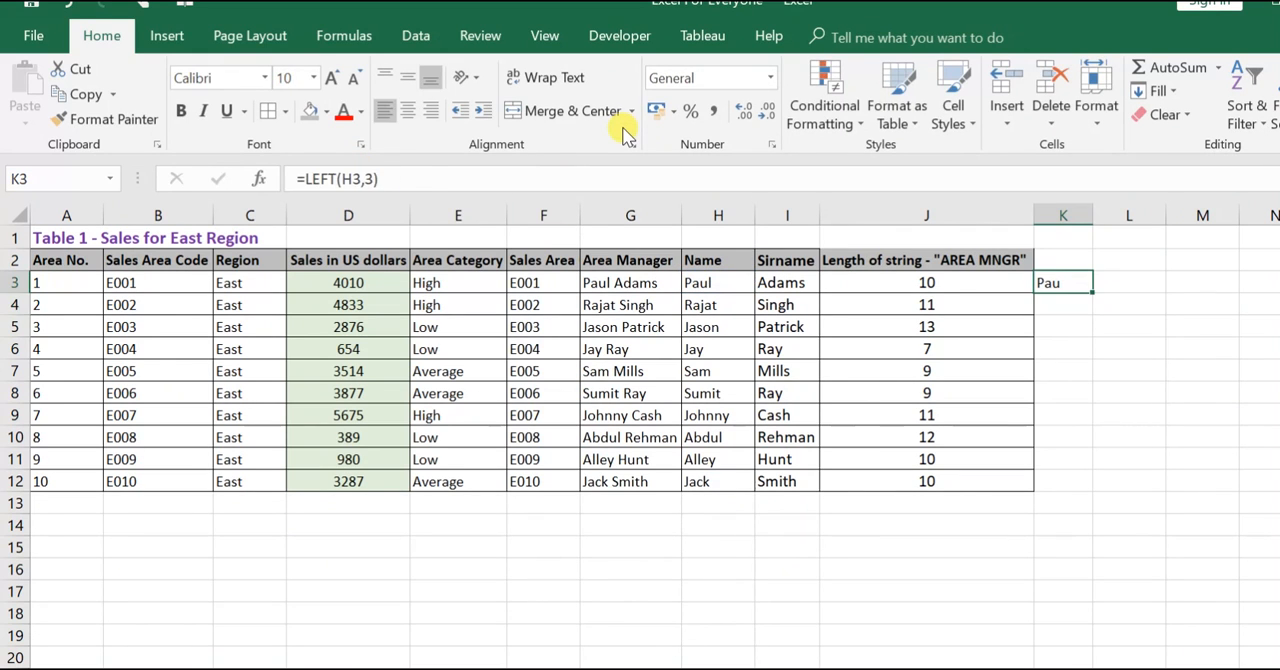
{"action": "key", "text": "ctrl+z"}
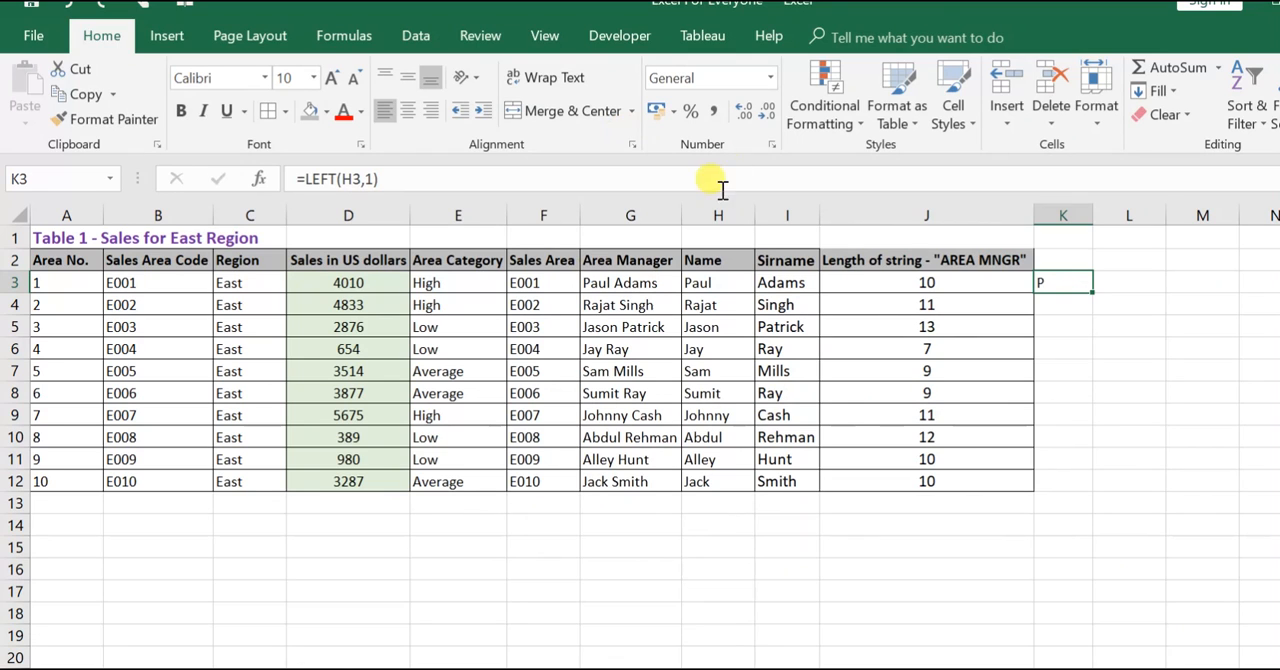
- Fill the LEFT formula from K3 down to K12
{"action": "left_click_drag", "start_coordinate": [1094, 293], "coordinate": [1101, 487]}
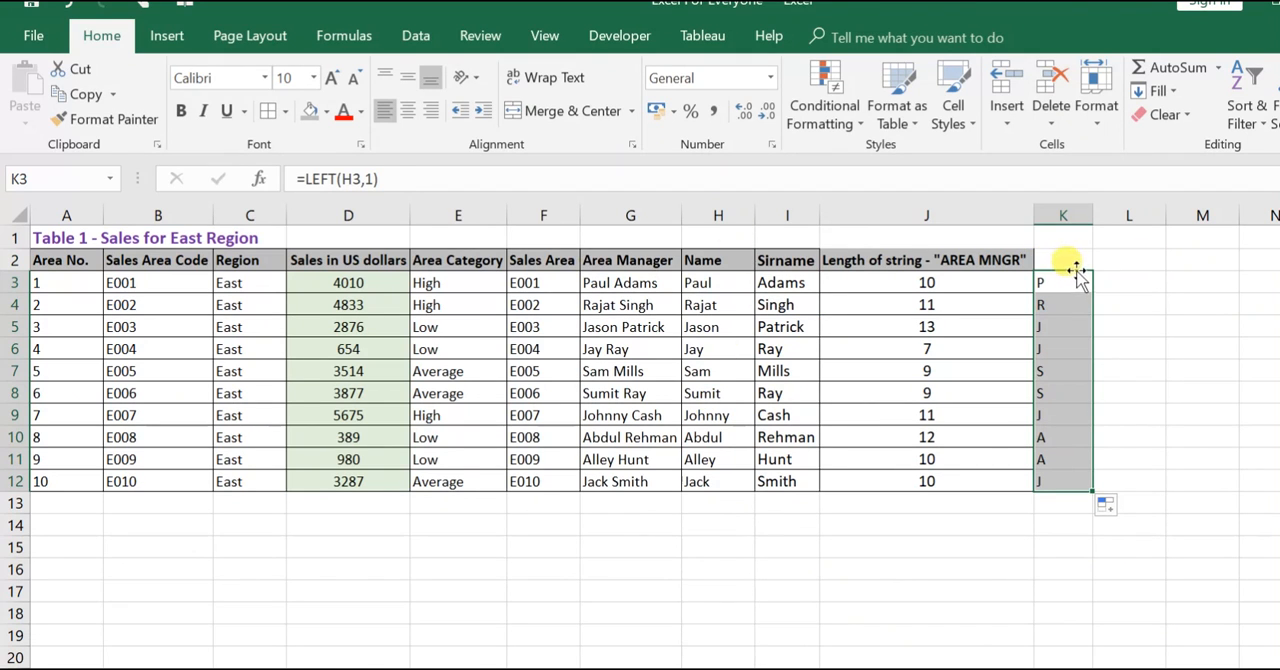
{"action": "key", "text": "Up"}
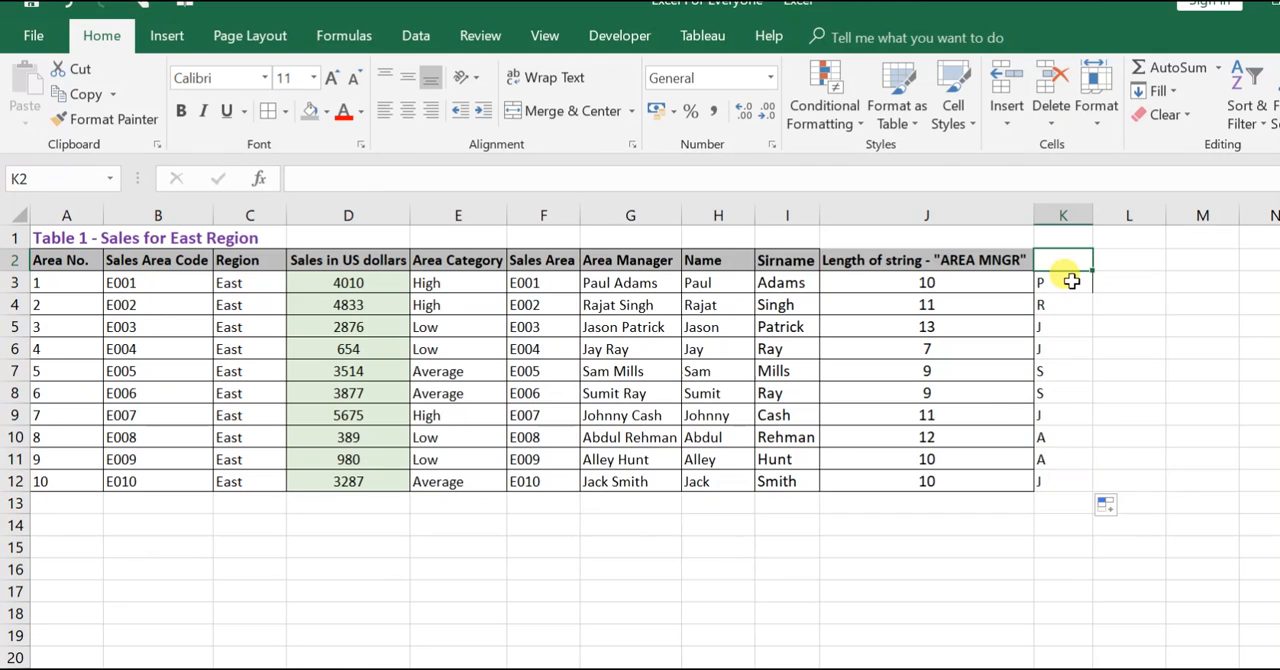
- Extract the last character of each area manager's name with =RIGHT(G3,1) in L3, filled down to L12
{"action": "key", "text": "Right"}
{"action": "key", "text": "Down"}
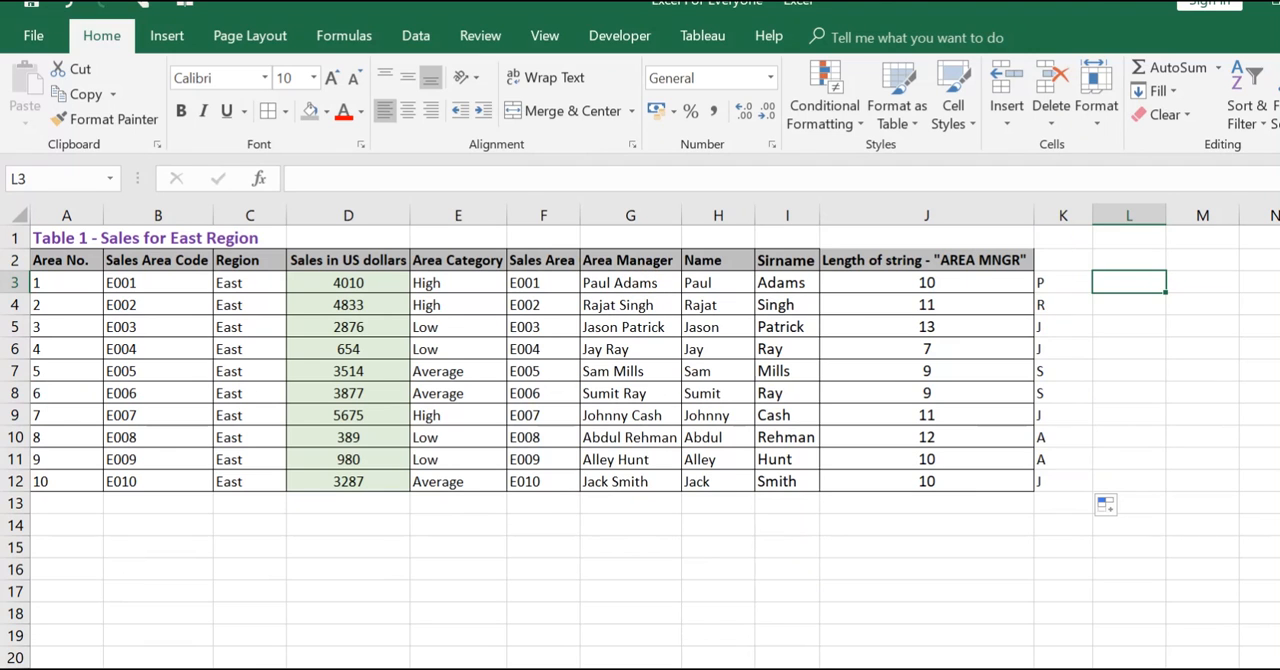
{"action": "type", "text": "=right("}
{"action": "key", "text": "Left"}
{"action": "key", "text": "Left"}
{"action": "key", "text": "Left"}
{"action": "key", "text": "Left"}
{"action": "key", "text": "Left"}
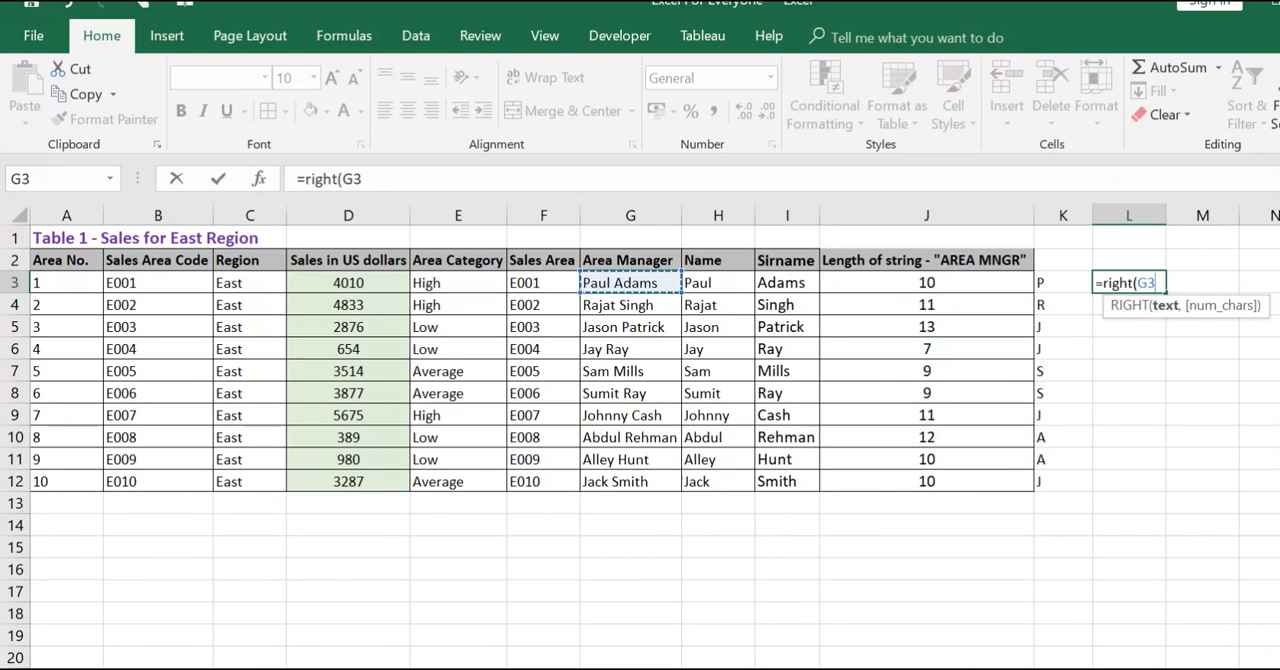
{"action": "type", "text": ",1)"}
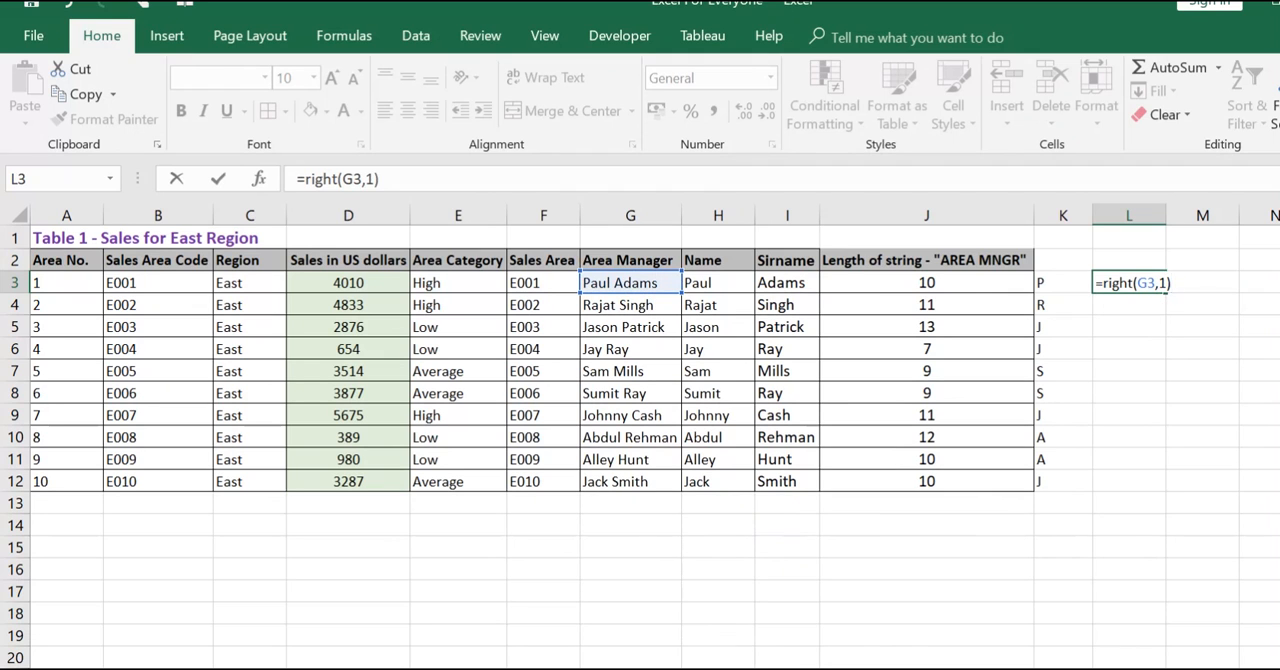
{"action": "key", "text": "Return"}
{"action": "key", "text": "Up"}
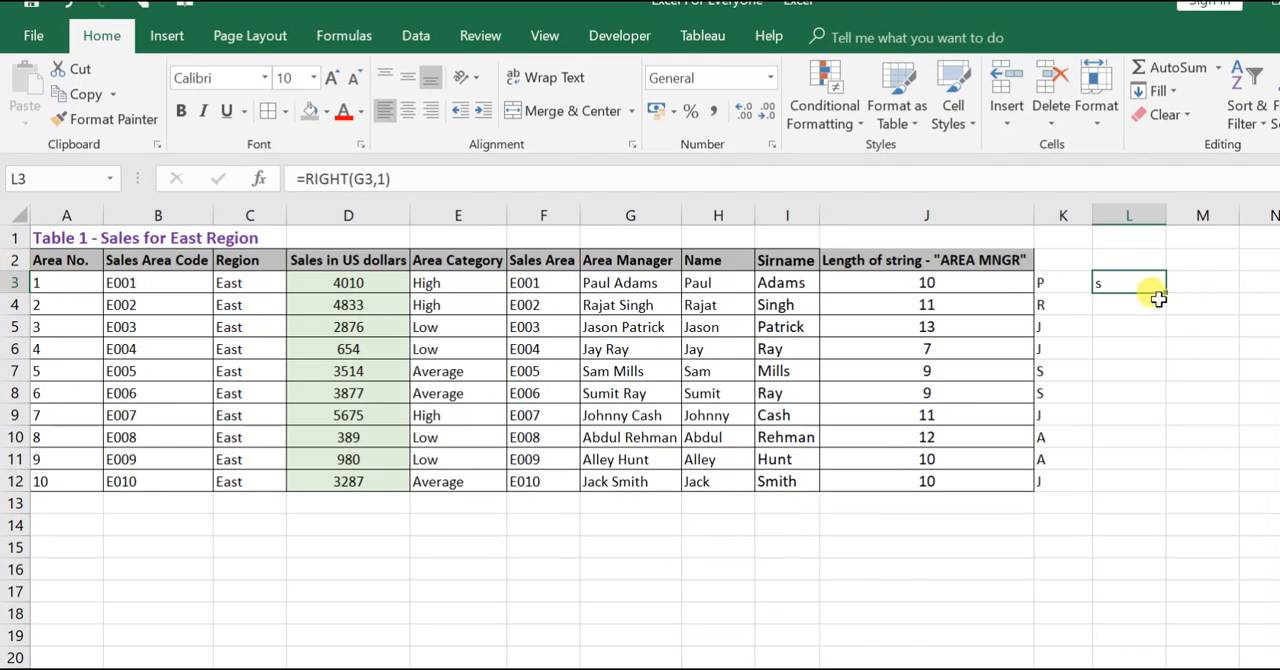
{"action": "left_click_drag", "start_coordinate": [1154, 299], "coordinate": [1150, 483]}
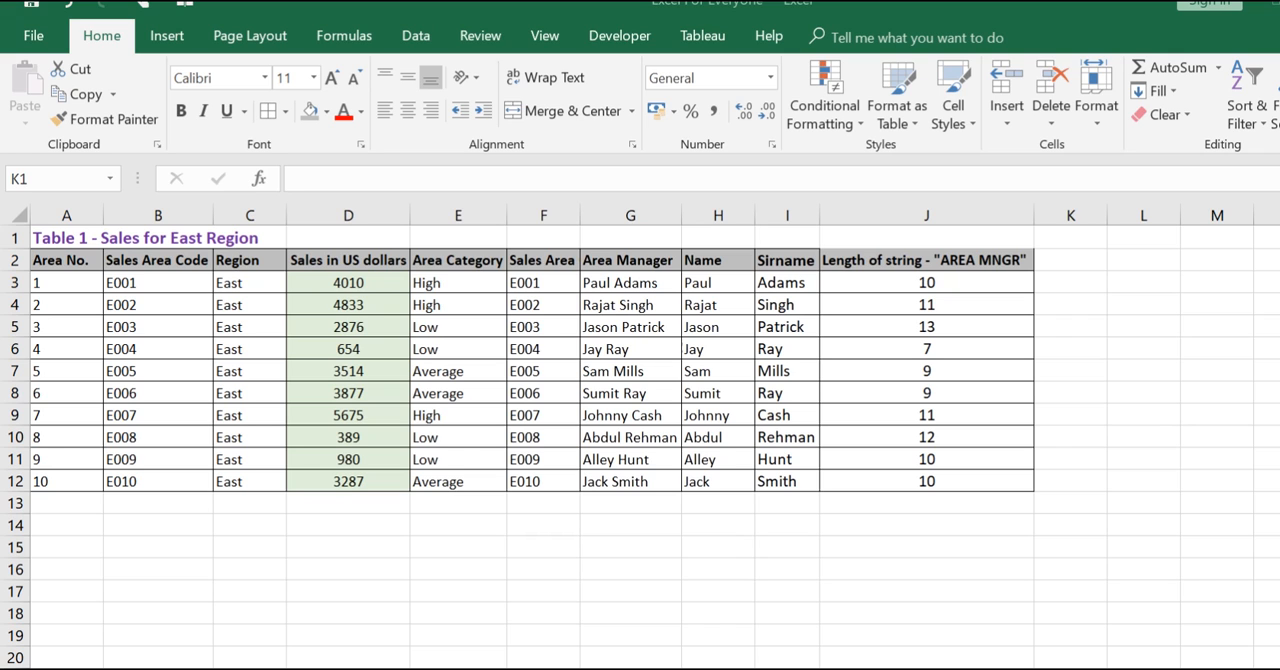
- Highlight the second and third characters of the area manager names in G3 and G4 without changing them
{"action": "double_click", "coordinate": [595, 283]}
{"action": "double_click", "coordinate": [595, 283]}
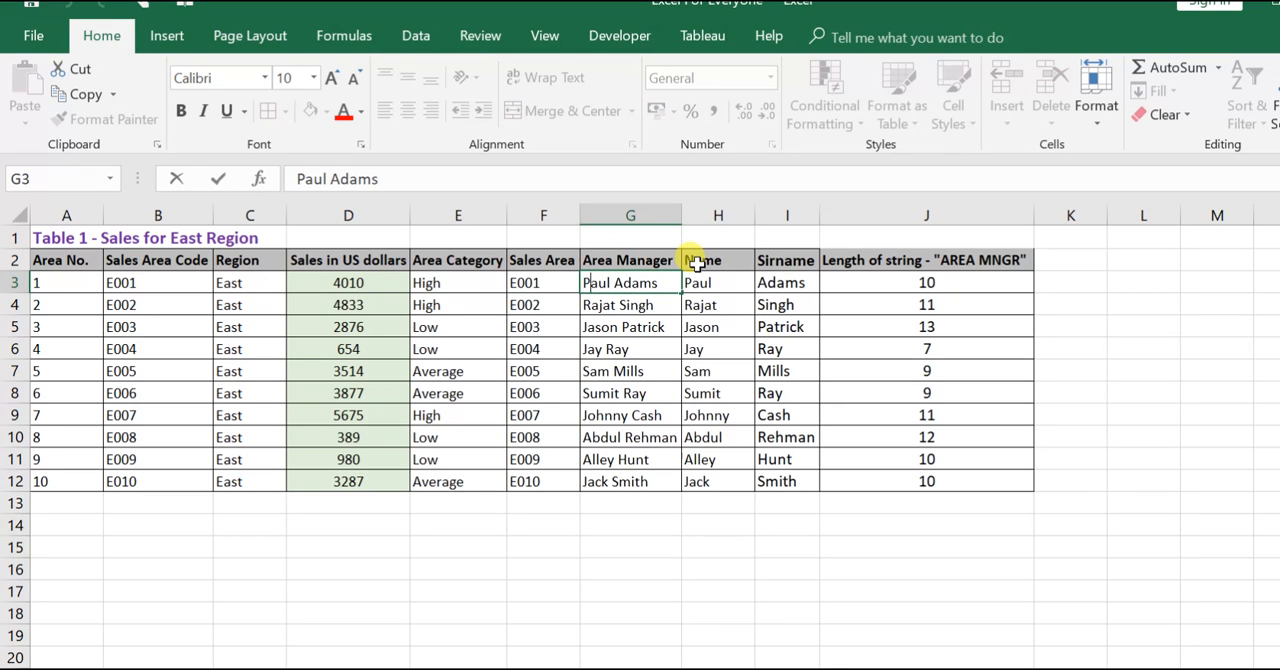
{"action": "key", "text": "shift+Right"}
{"action": "key", "text": "shift+Right"}
{"action": "key", "text": "Return"}
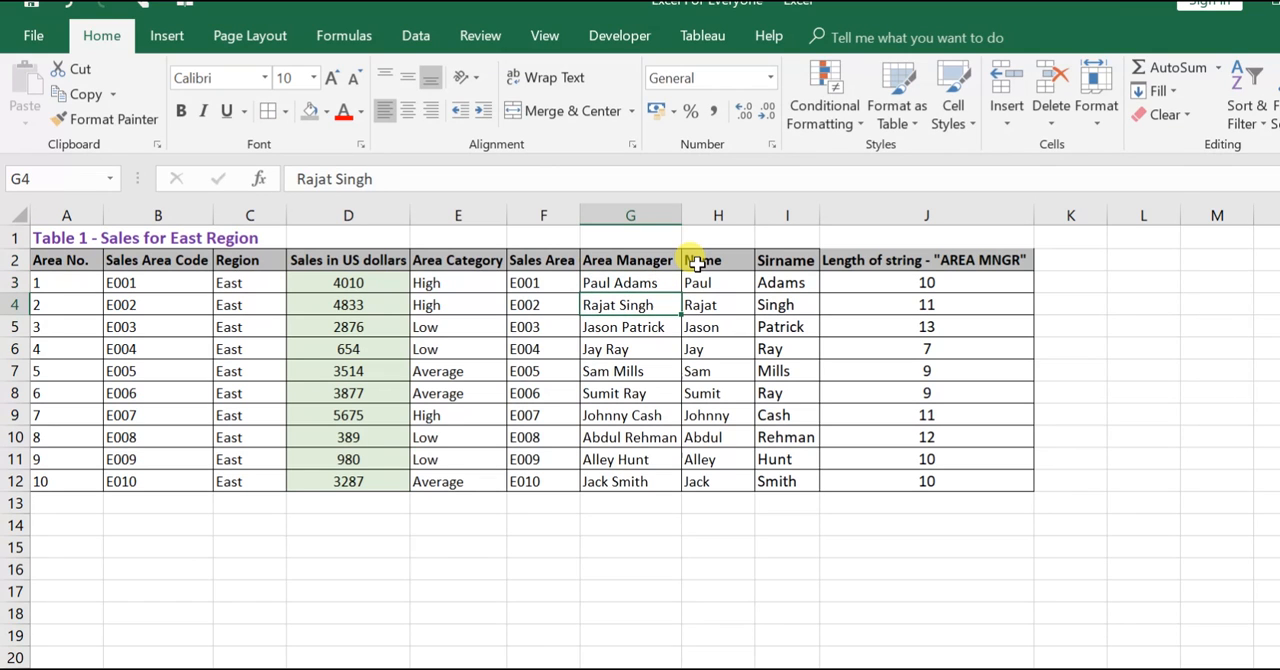
{"action": "left_click", "coordinate": [303, 181]}
{"action": "key", "text": "Right"}
{"action": "key", "text": "shift+Right"}
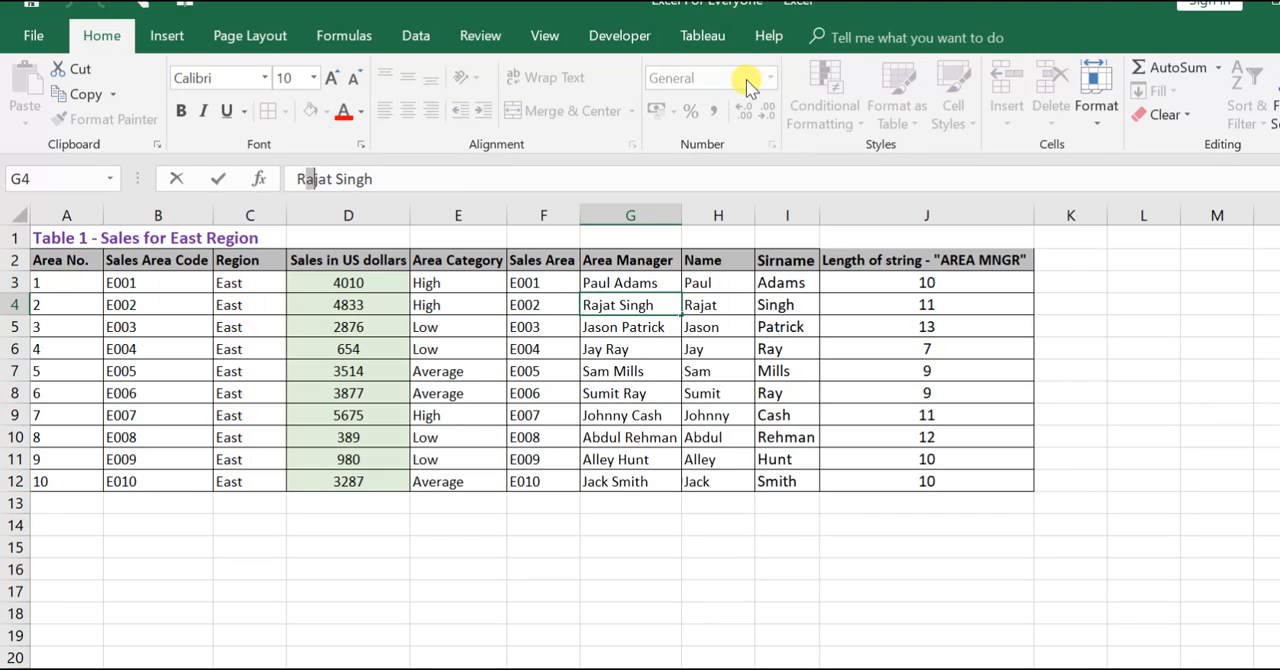
- Extract the second and third characters of each area manager's name with =MID(G3,2,2) in K3, filled down to K12
{"action": "key", "text": "Escape"}
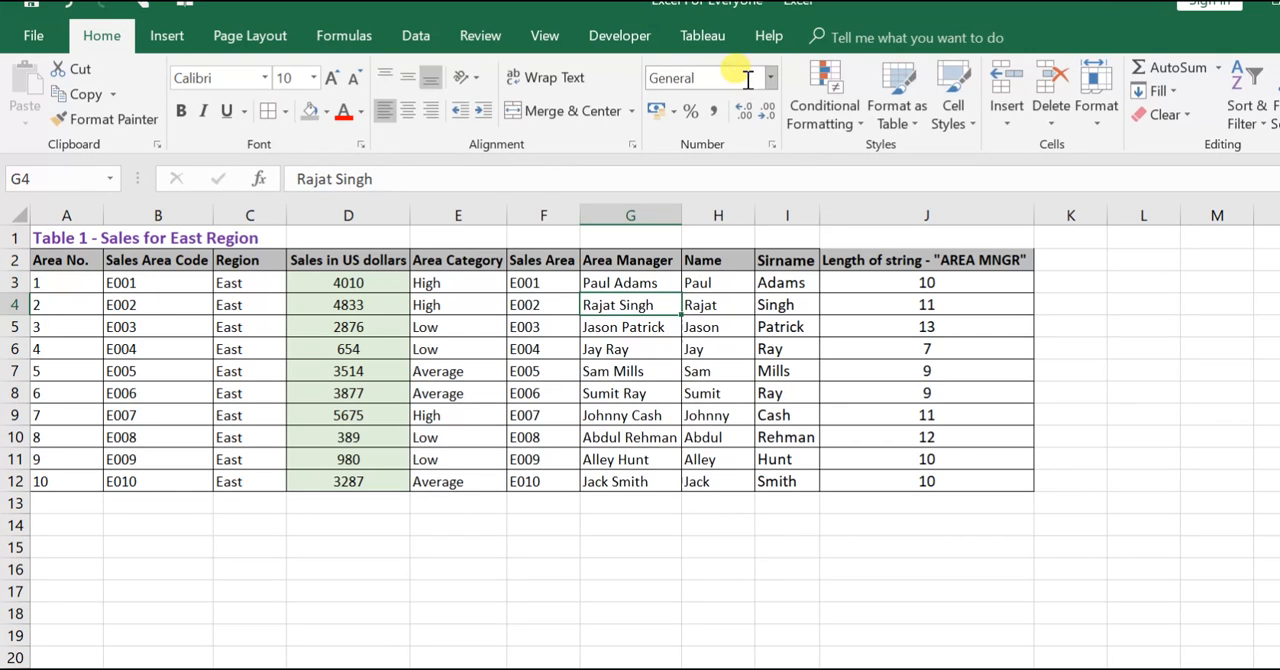
{"action": "key", "text": "Up"}
{"action": "key", "text": "Up"}
{"action": "key", "text": "Right"}
{"action": "key", "text": "Right"}
{"action": "key", "text": "Right"}
{"action": "key", "text": "Right"}
{"action": "key", "text": "Down"}
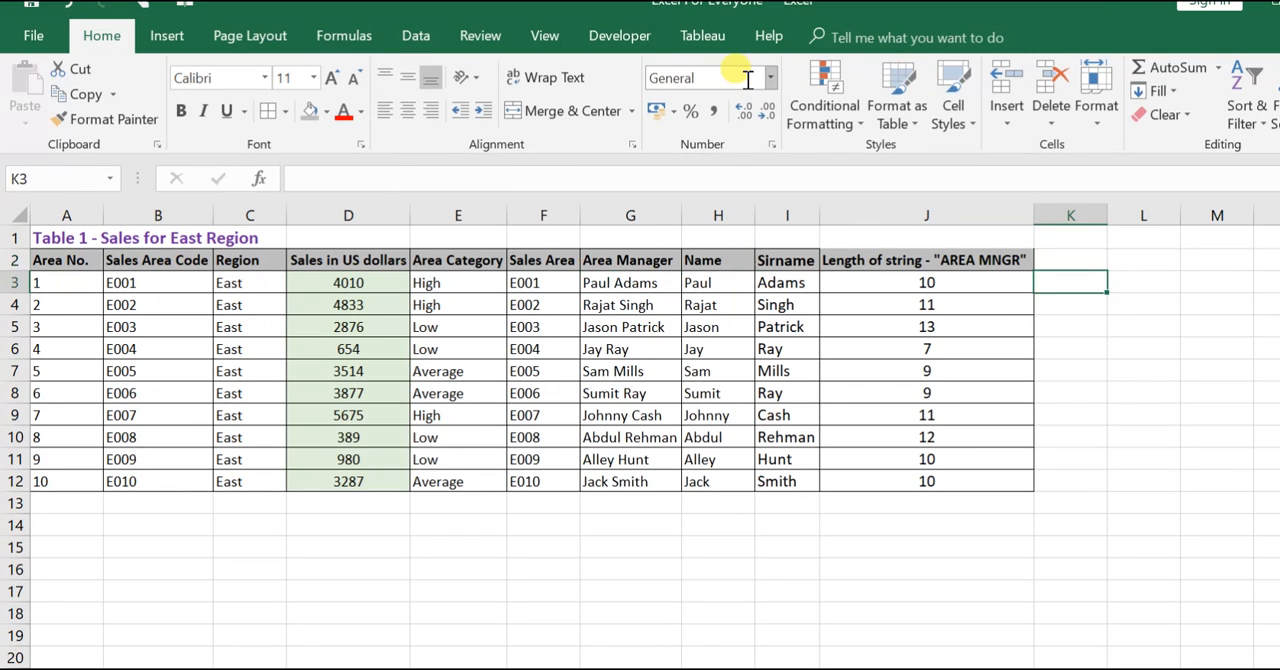
{"action": "type", "text": "="}
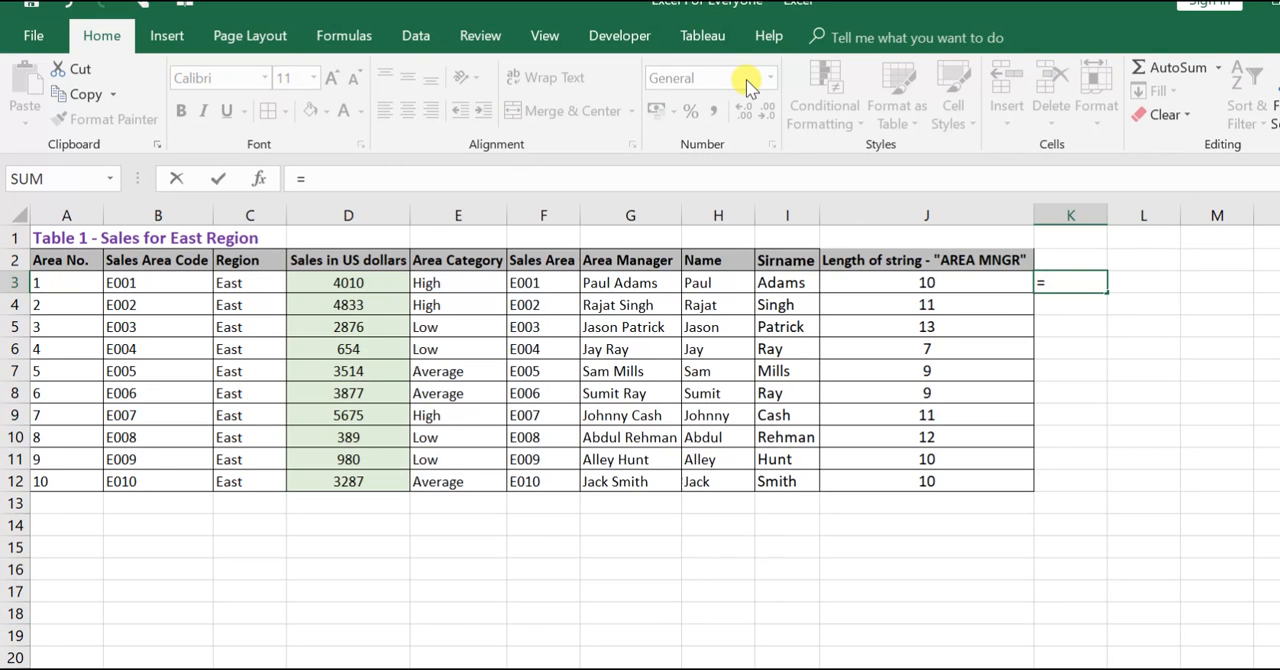
{"action": "type", "text": "mid"}
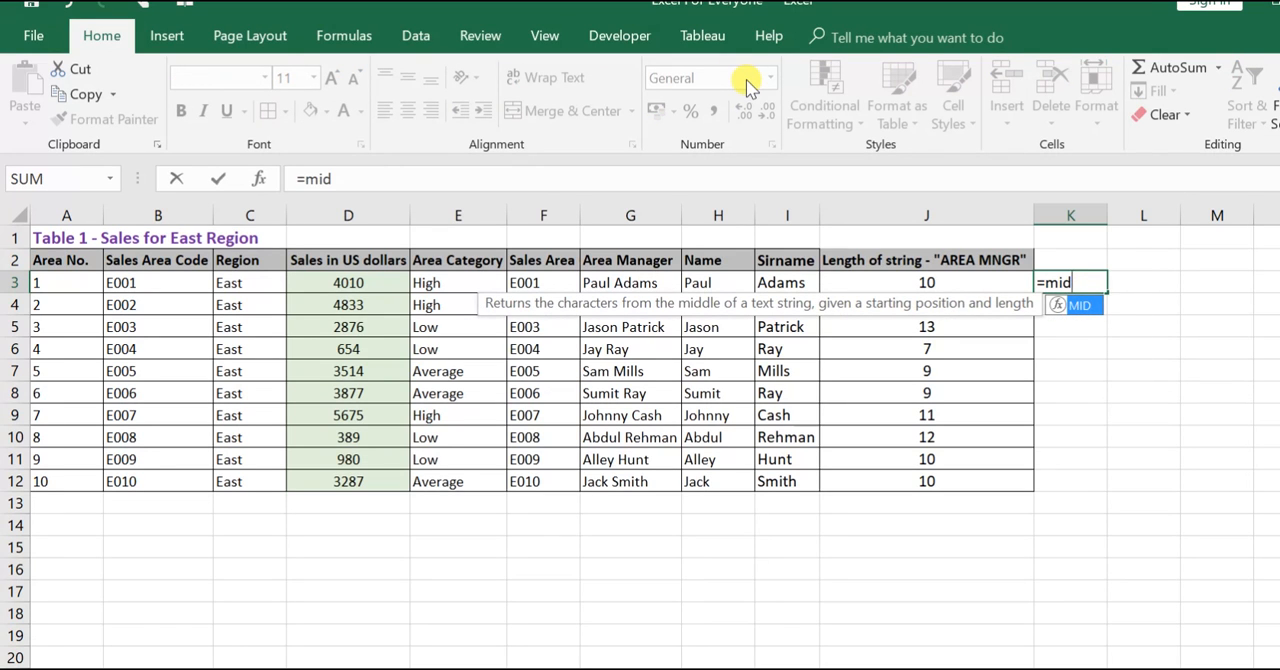
{"action": "type", "text": "("}
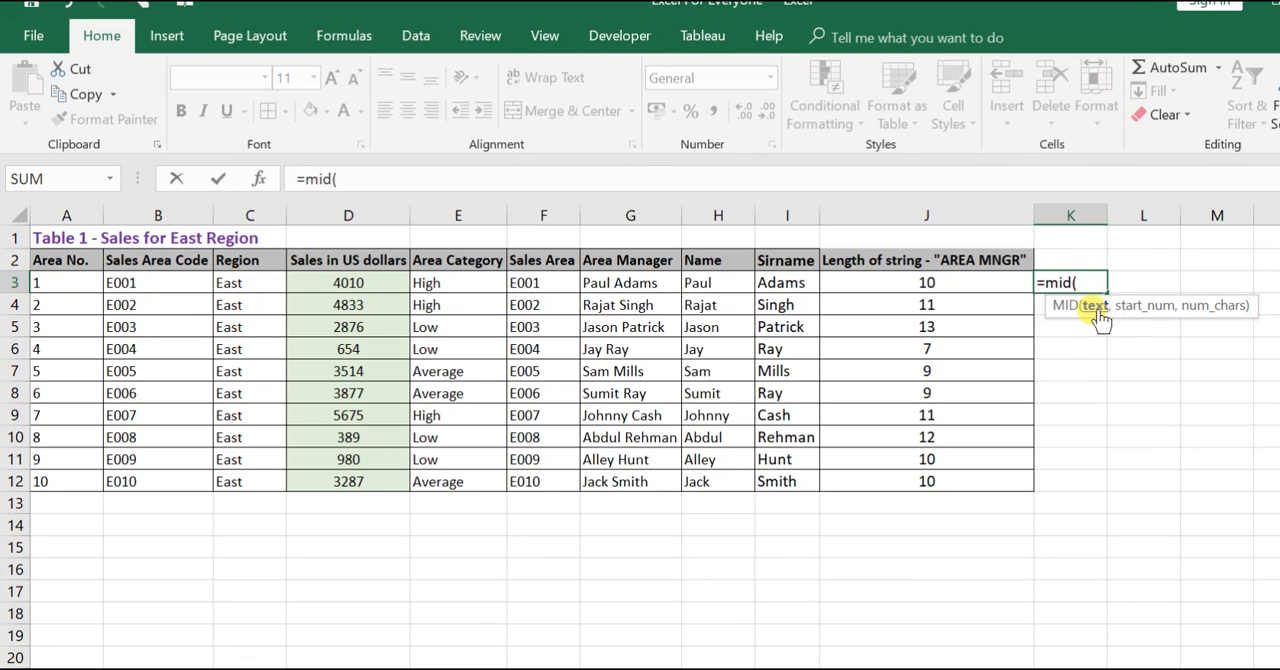
{"action": "left_click", "coordinate": [619, 285]}
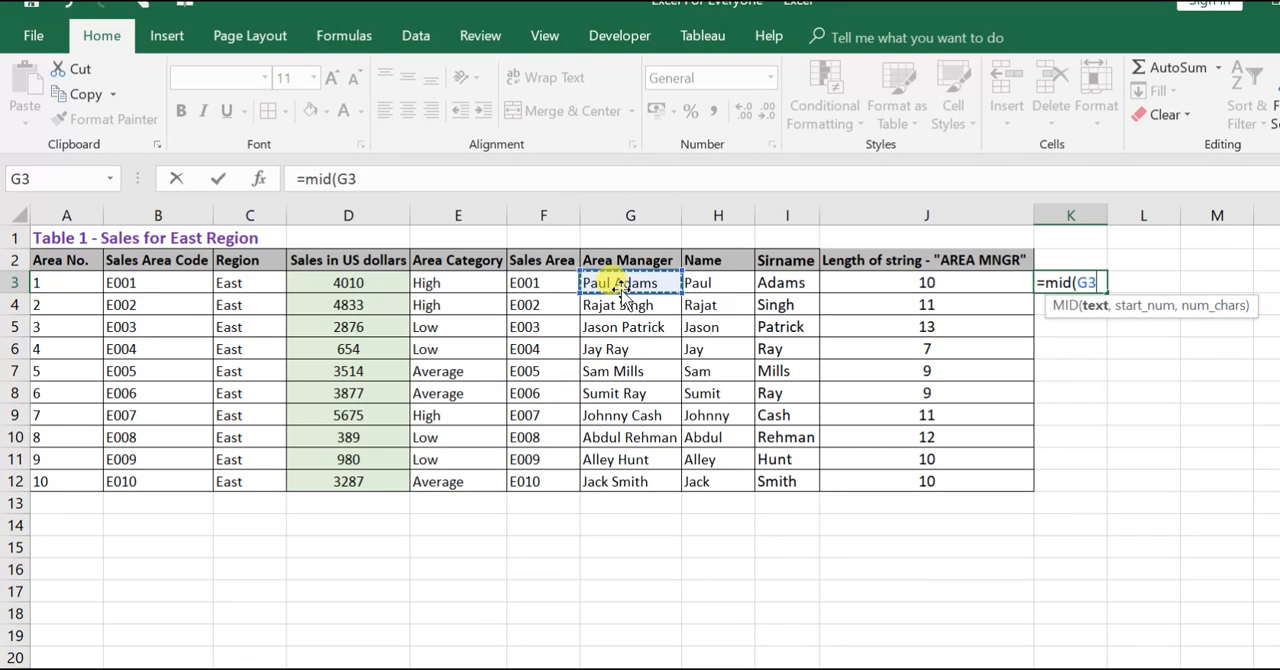
{"action": "type", "text": ","}
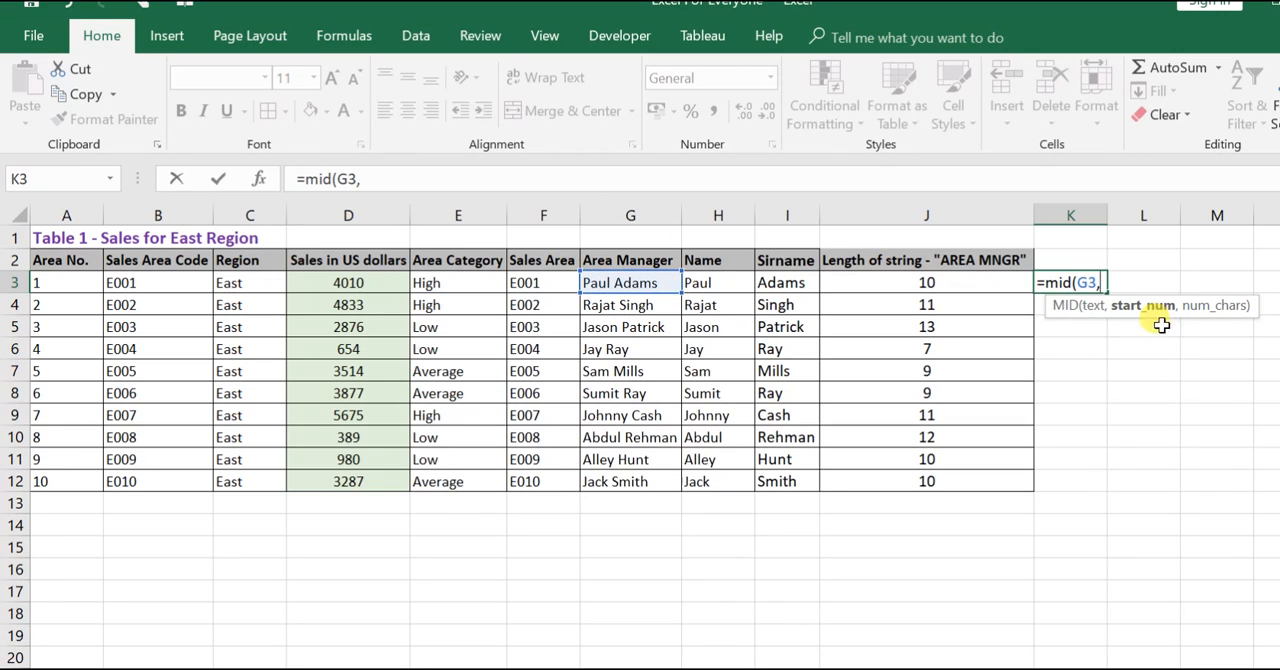
{"action": "type", "text": "2"}
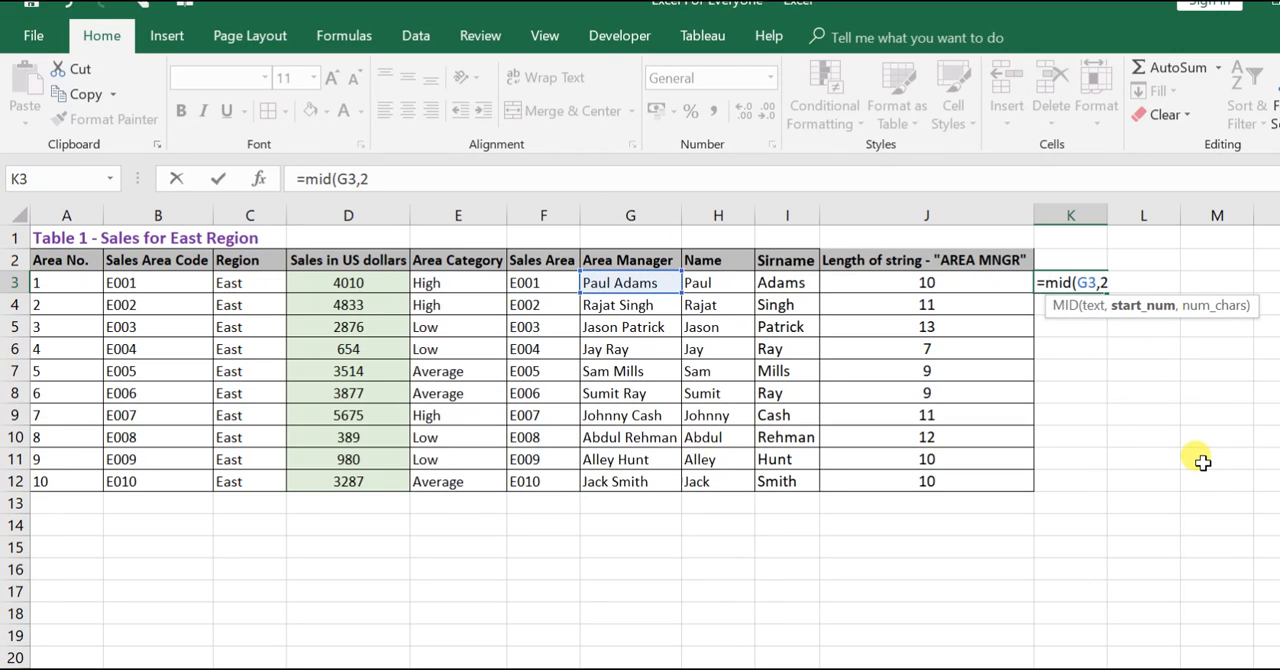
{"action": "type", "text": ","}
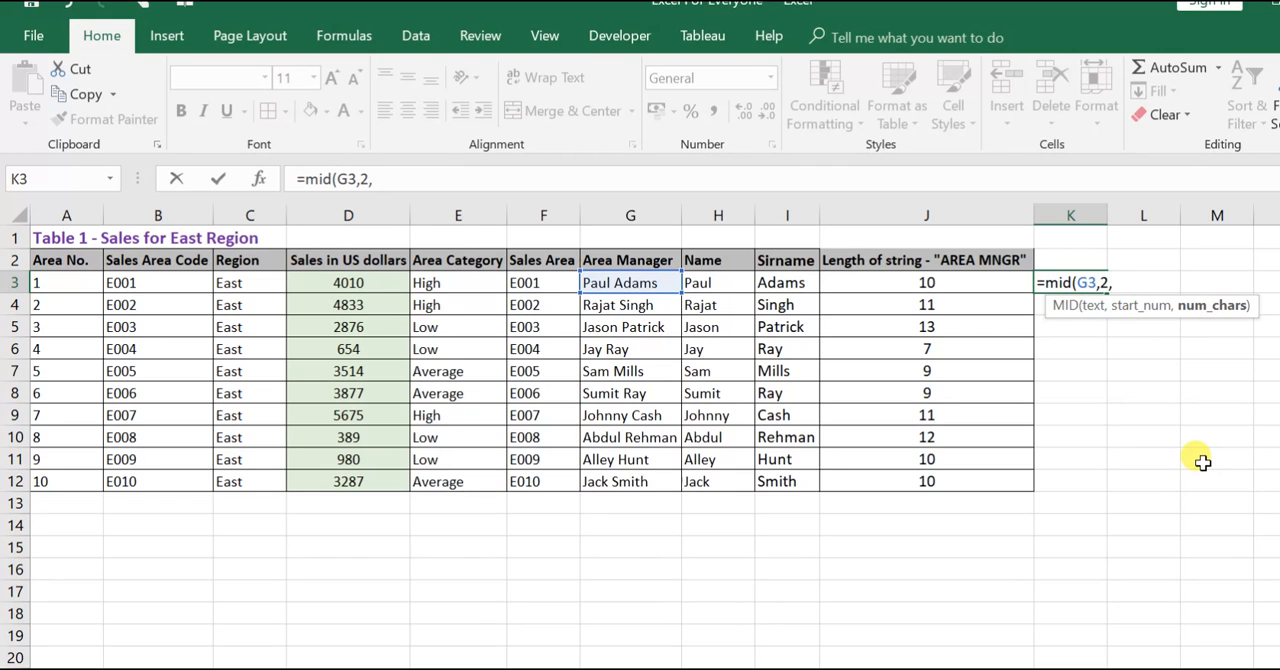
{"action": "type", "text": "2)"}
{"action": "key", "text": "Return"}
{"action": "key", "text": "Up"}
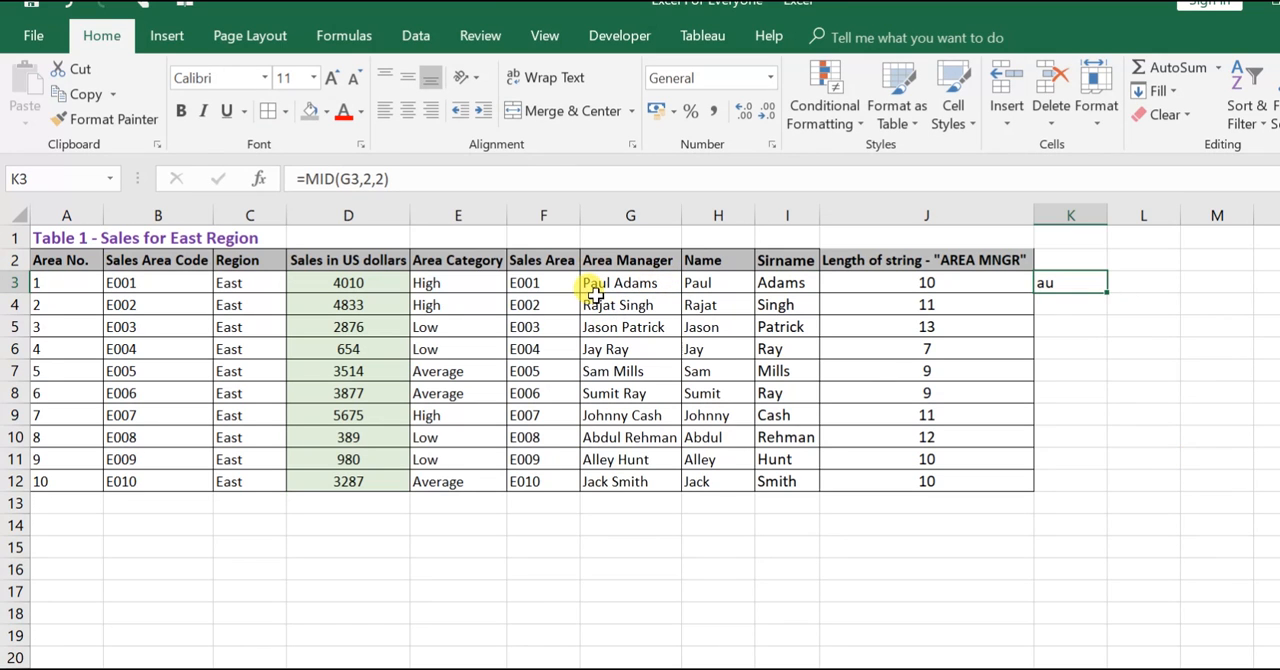
{"action": "double_click", "coordinate": [1107, 291]}
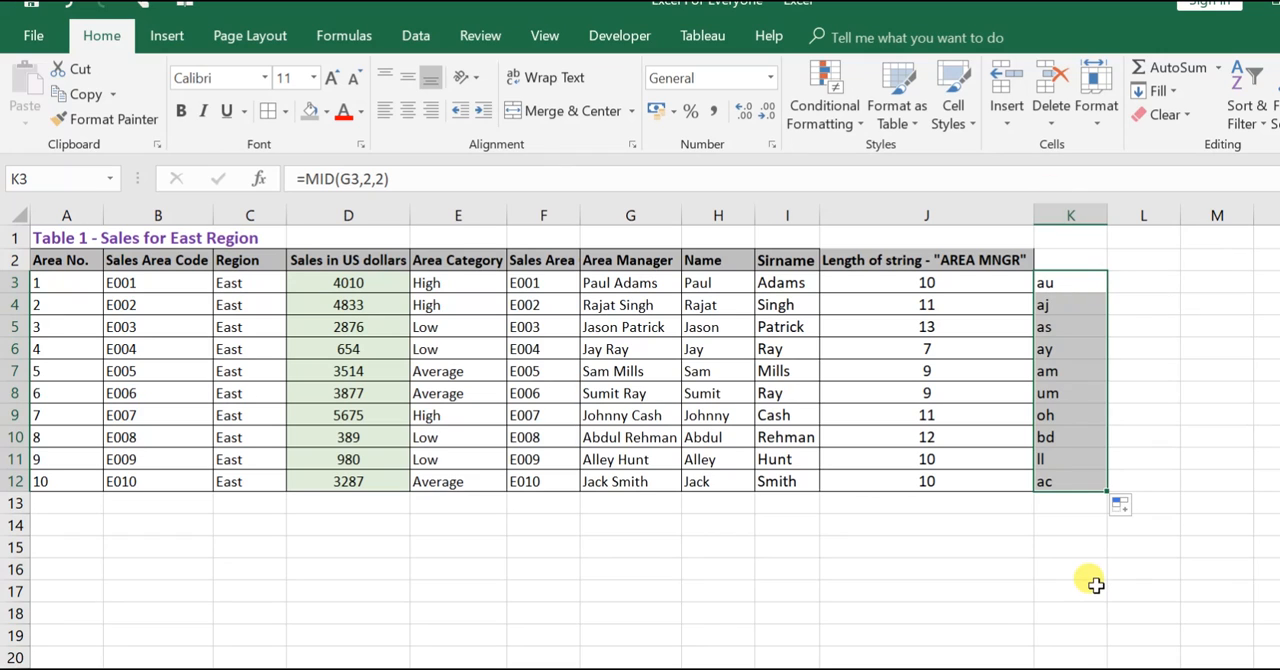